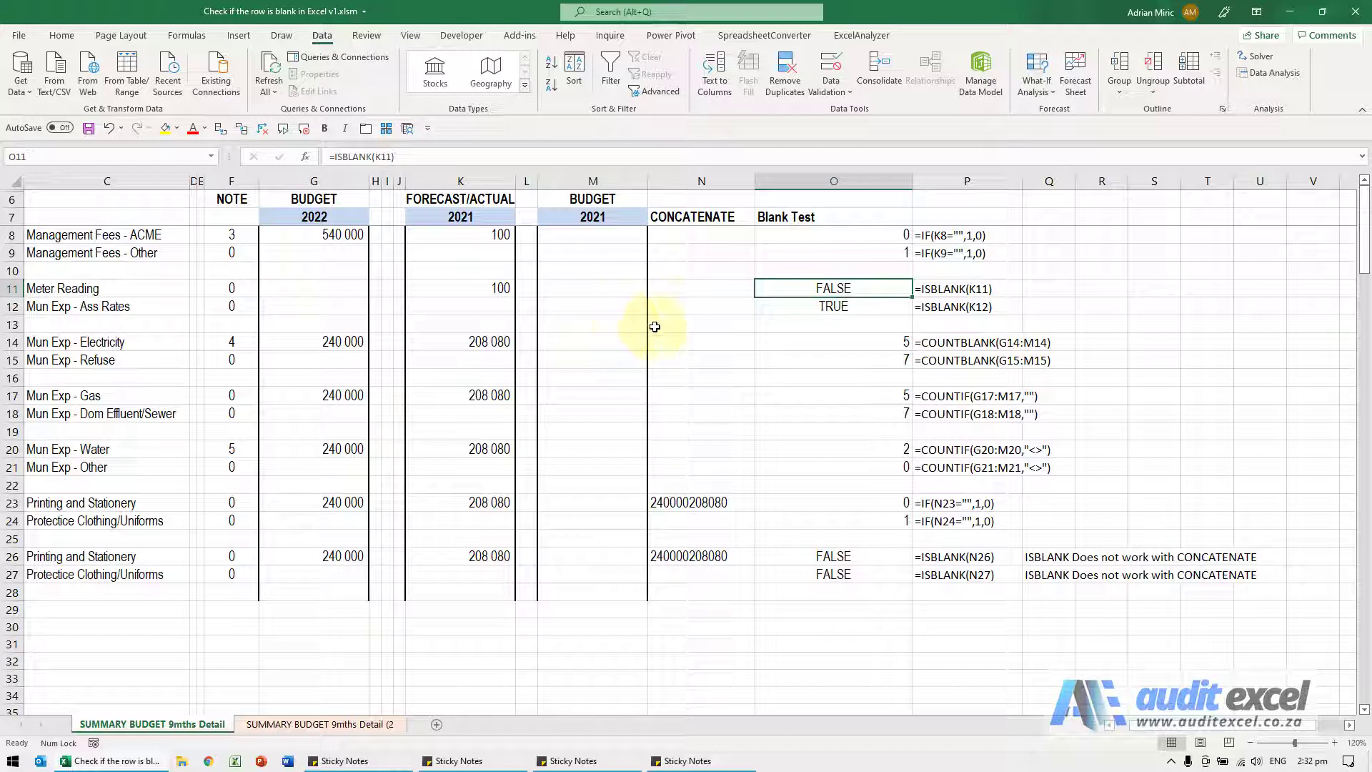
Trace K8 as the precedent of the =IF(K8="",1,0) blank test in O8
left_click(804, 236)
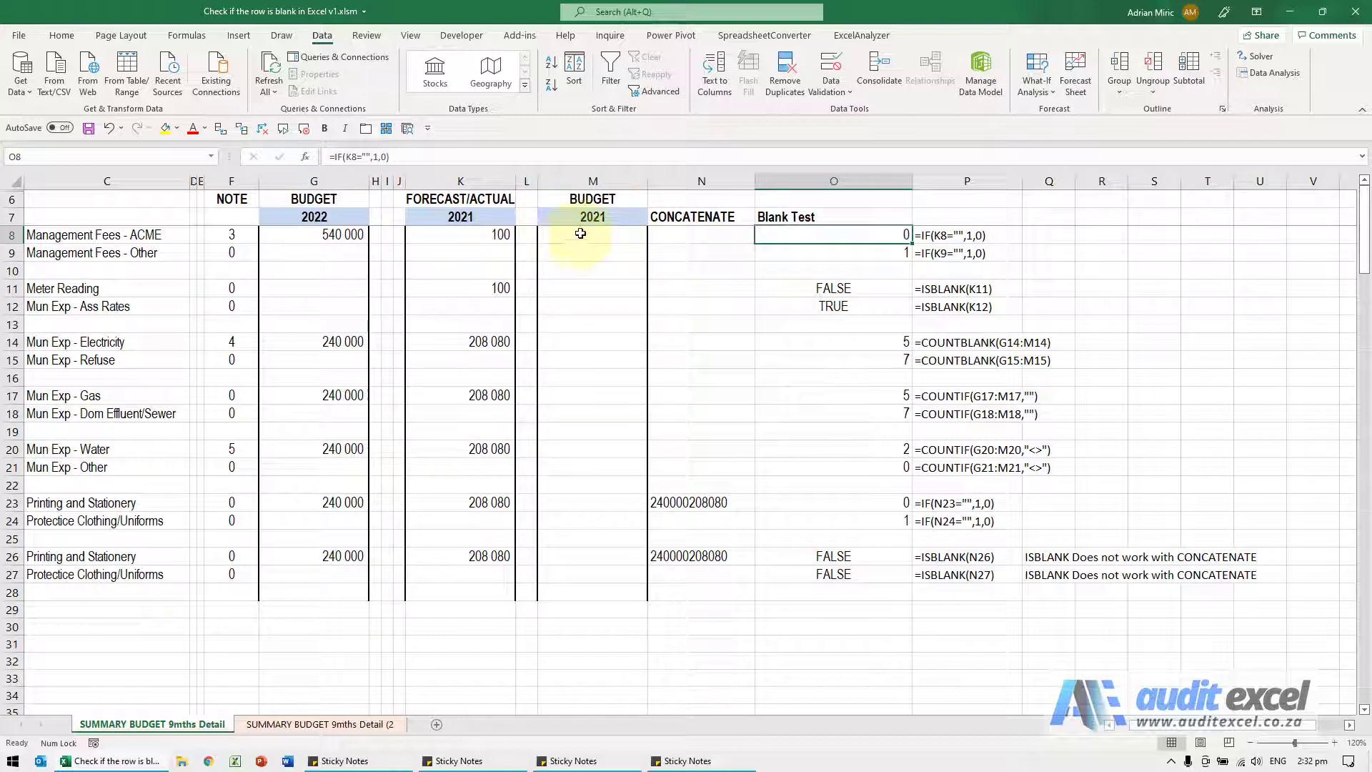
left_click(220, 135)
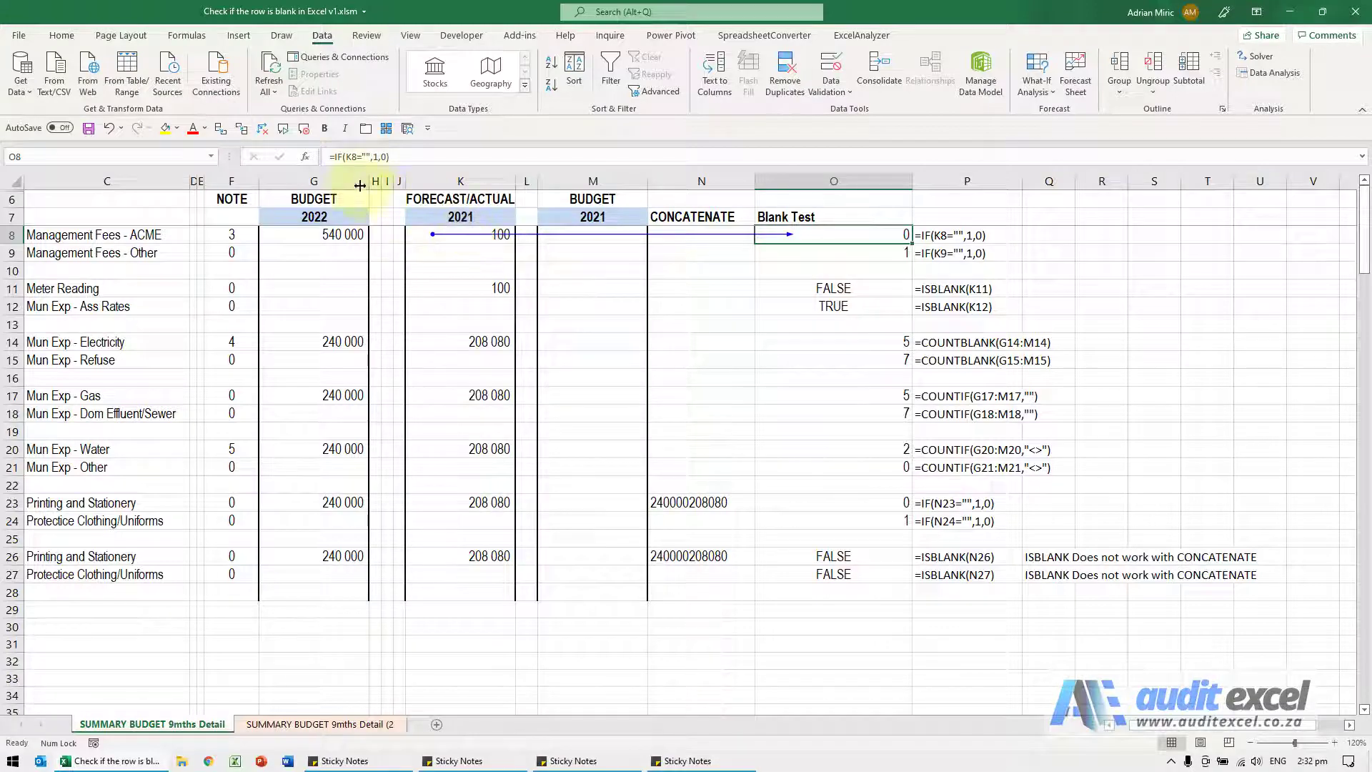
Review the IF arguments: logical test K8="", value if true 1, value if false 0
left_click(305, 156)
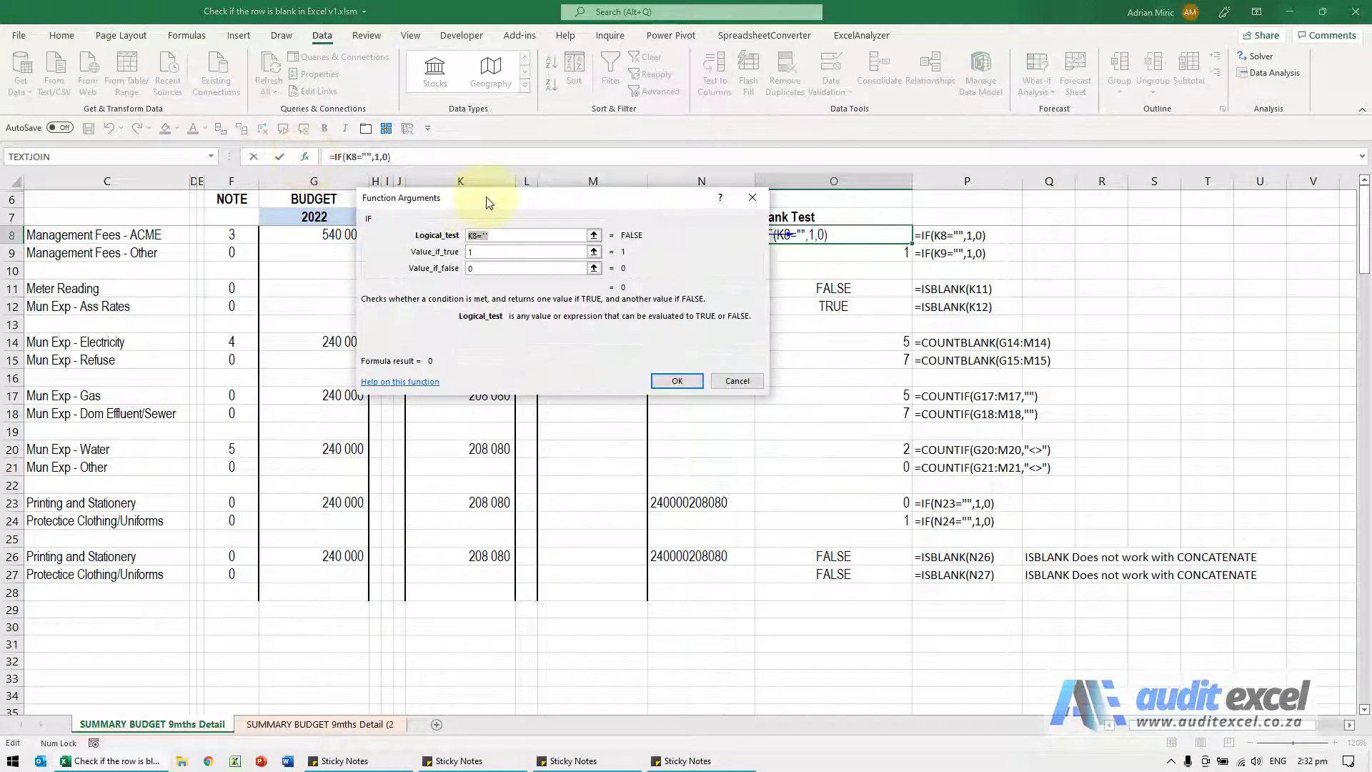
left_click_drag(486, 196, 760, 284)
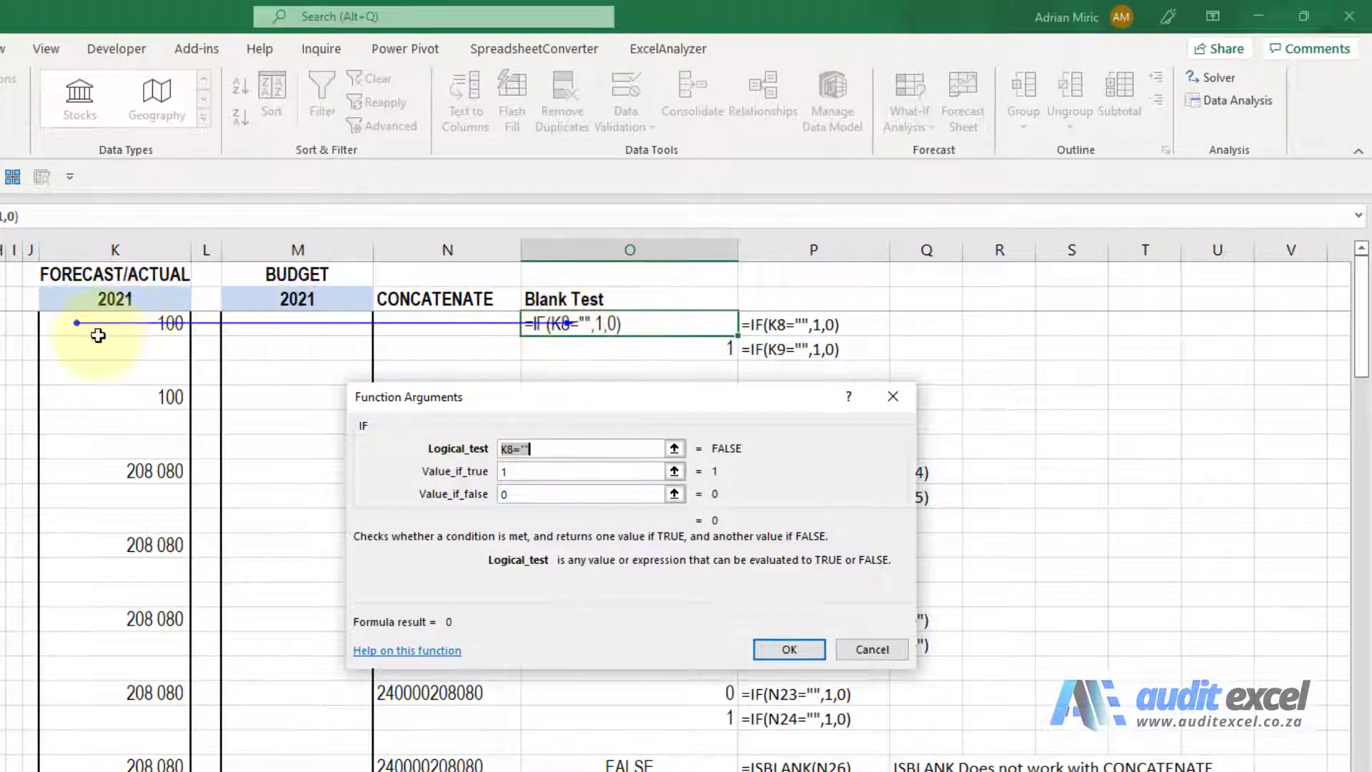
left_click(523, 448)
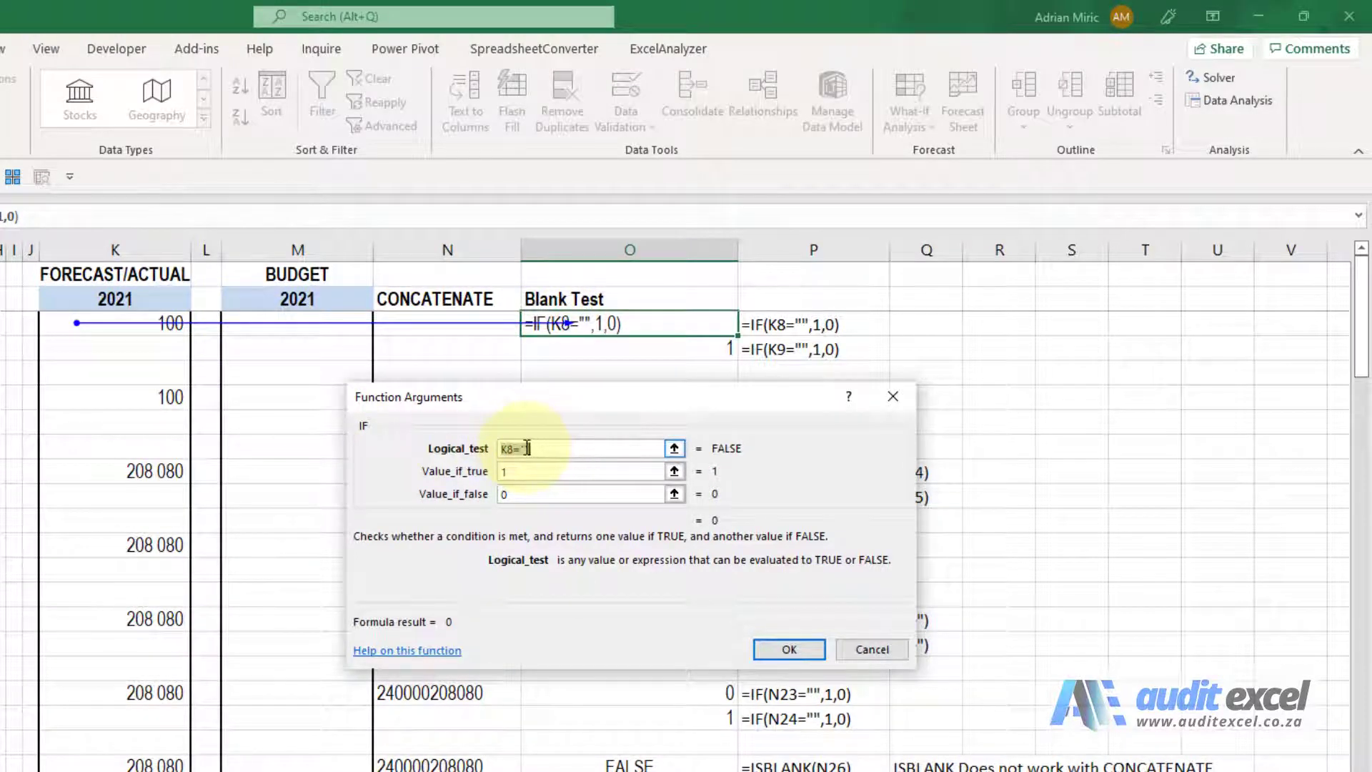
left_click(537, 473)
left_click(519, 492)
left_click(514, 473)
left_click(519, 492)
left_click(516, 473)
left_click(519, 493)
left_click(516, 473)
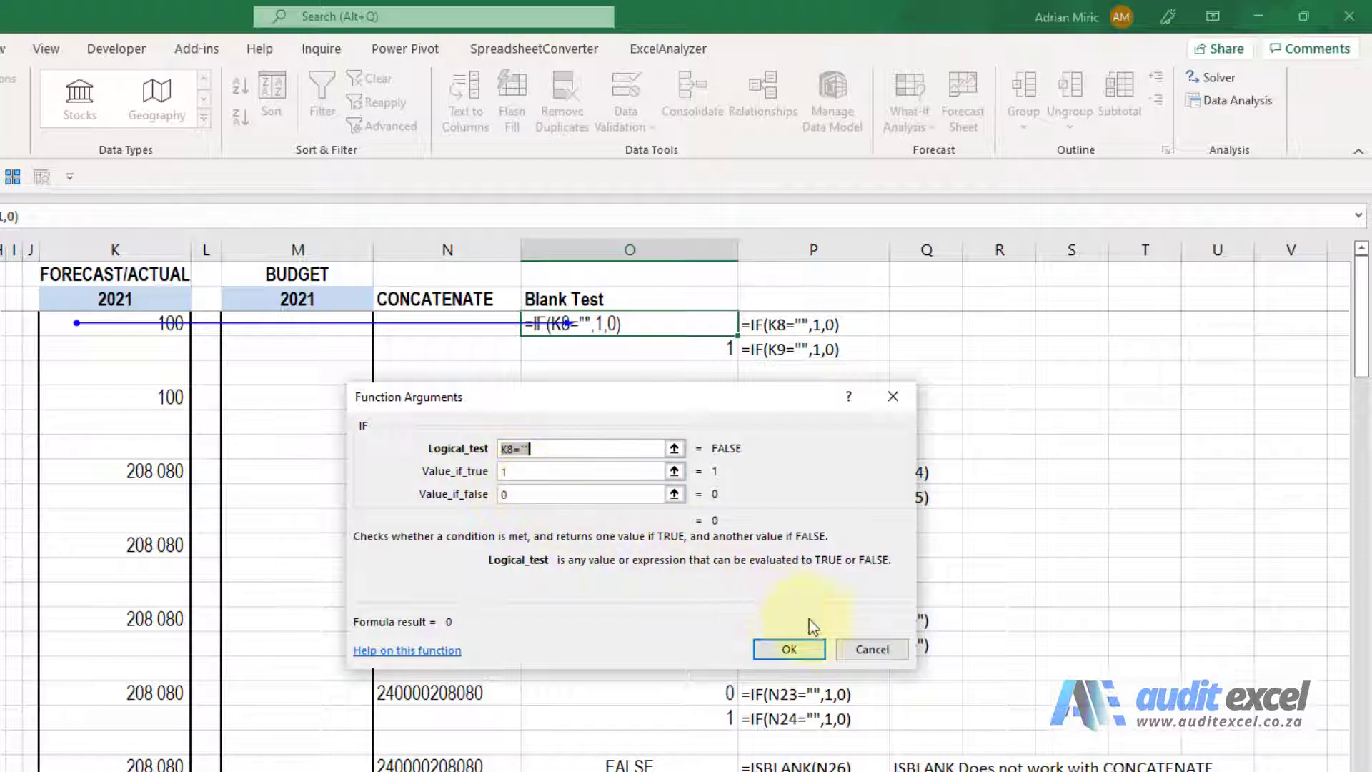
Close the IF arguments unchanged and trace empty K9 into O9's blank test
left_click(857, 647)
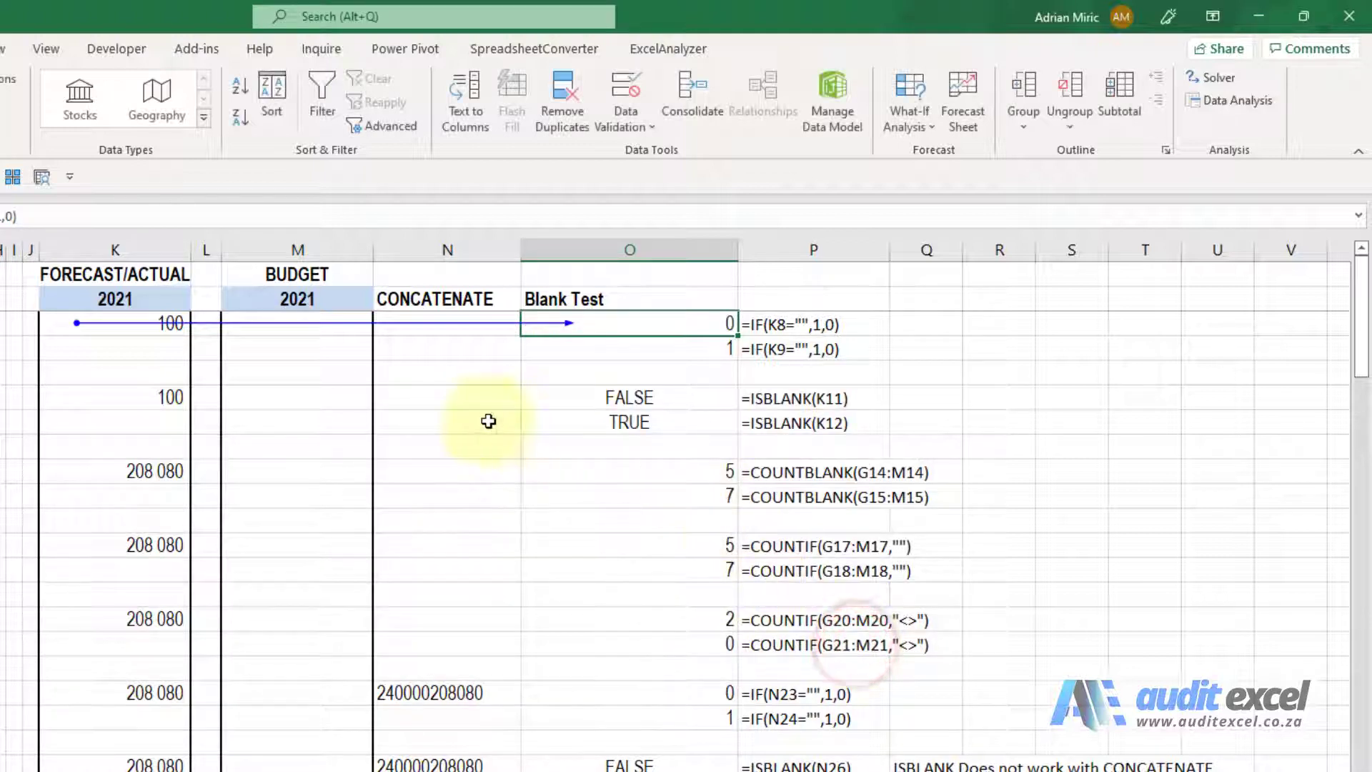
left_click(697, 346)
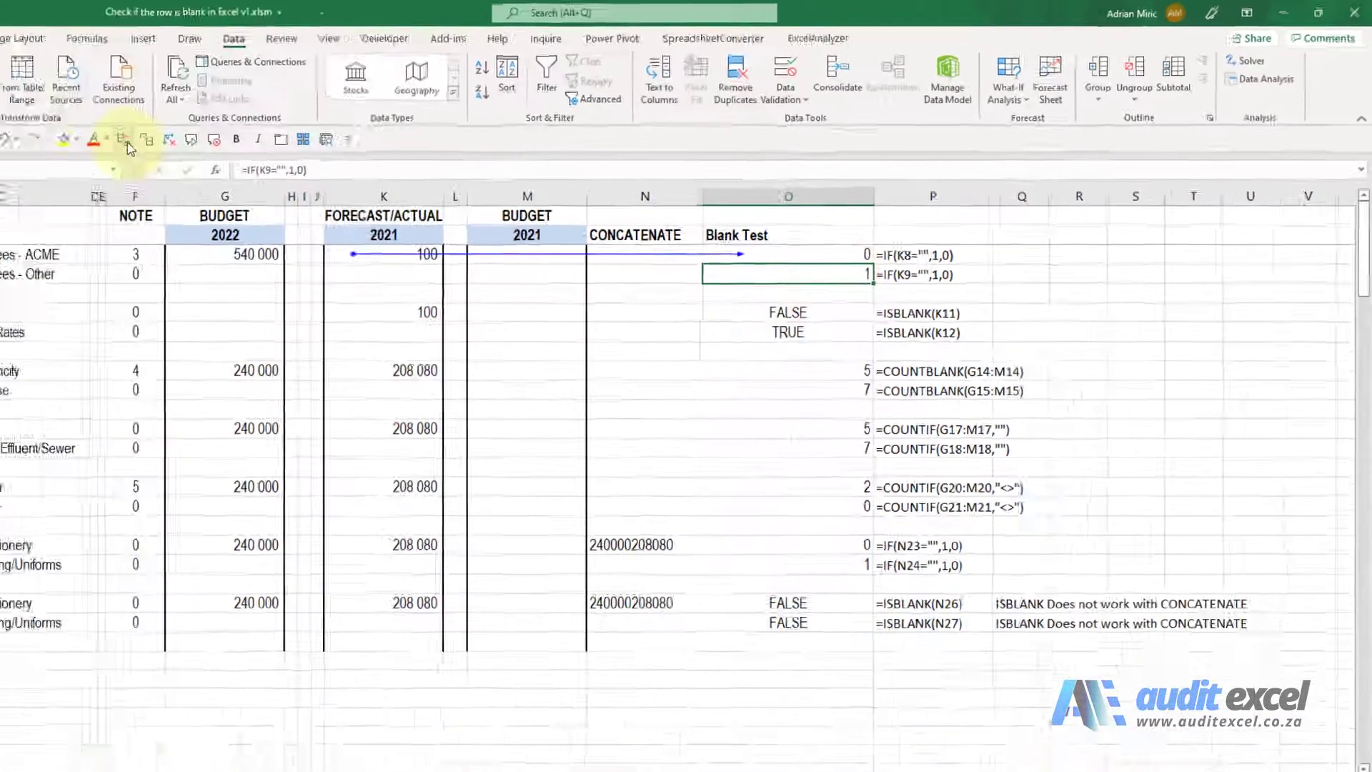
left_click(222, 128)
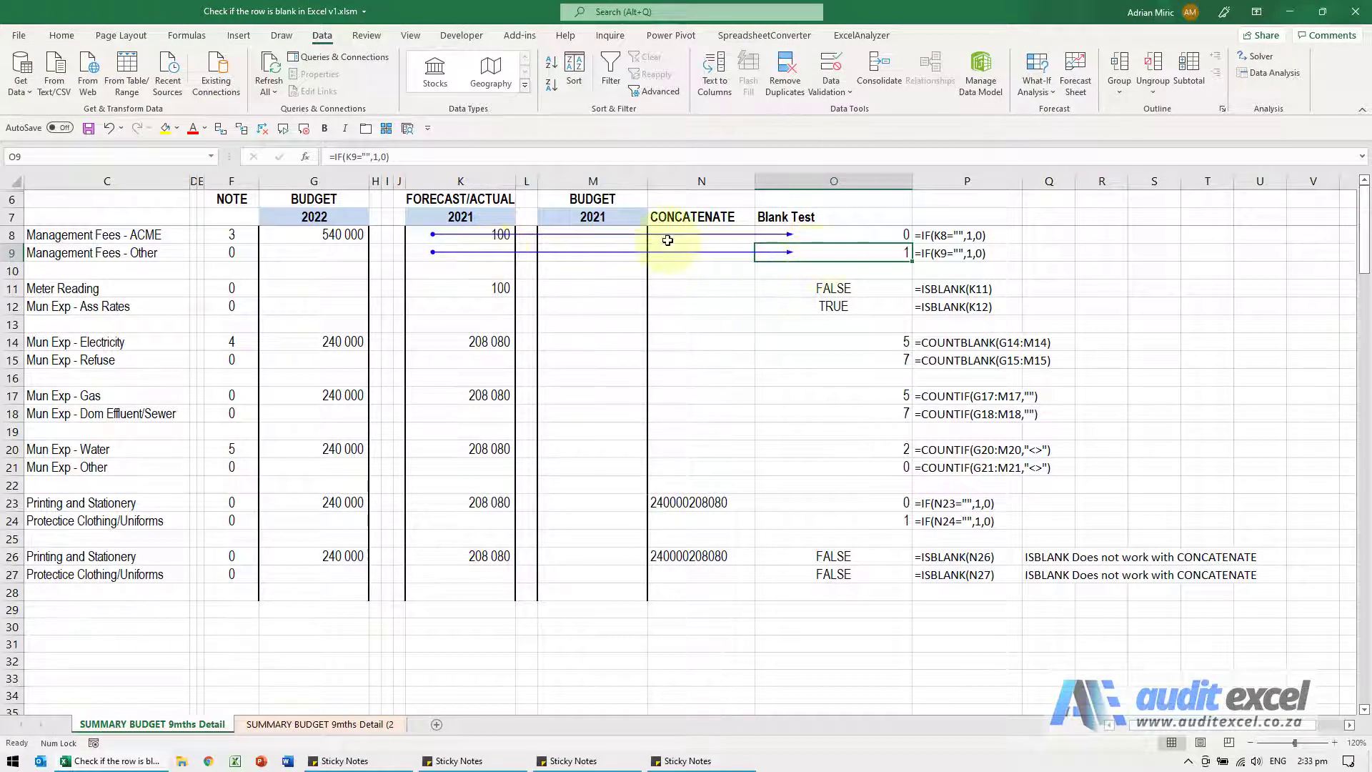
Clear the trace arrows and review the =ISBLANK(K11) arguments in O11
left_click(266, 134)
left_click(803, 289)
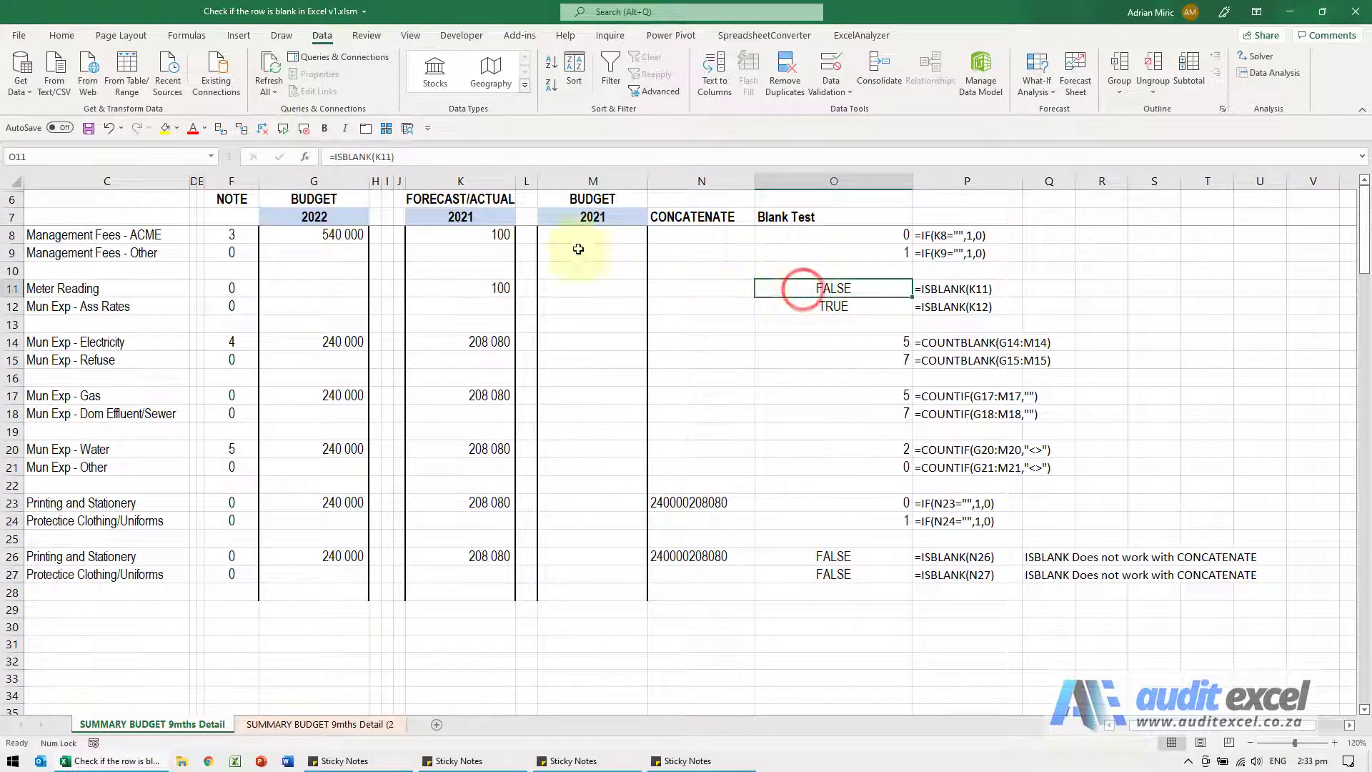
left_click(306, 159)
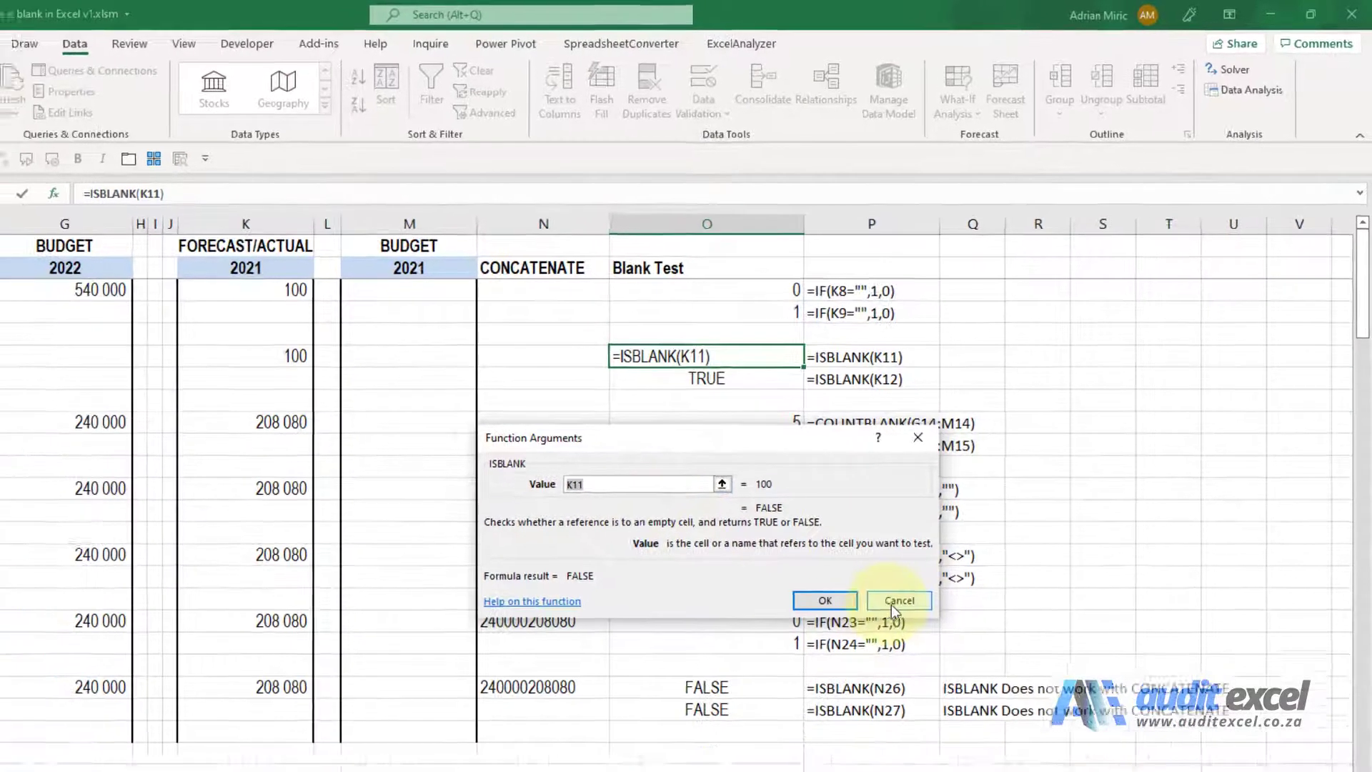
left_click(796, 632)
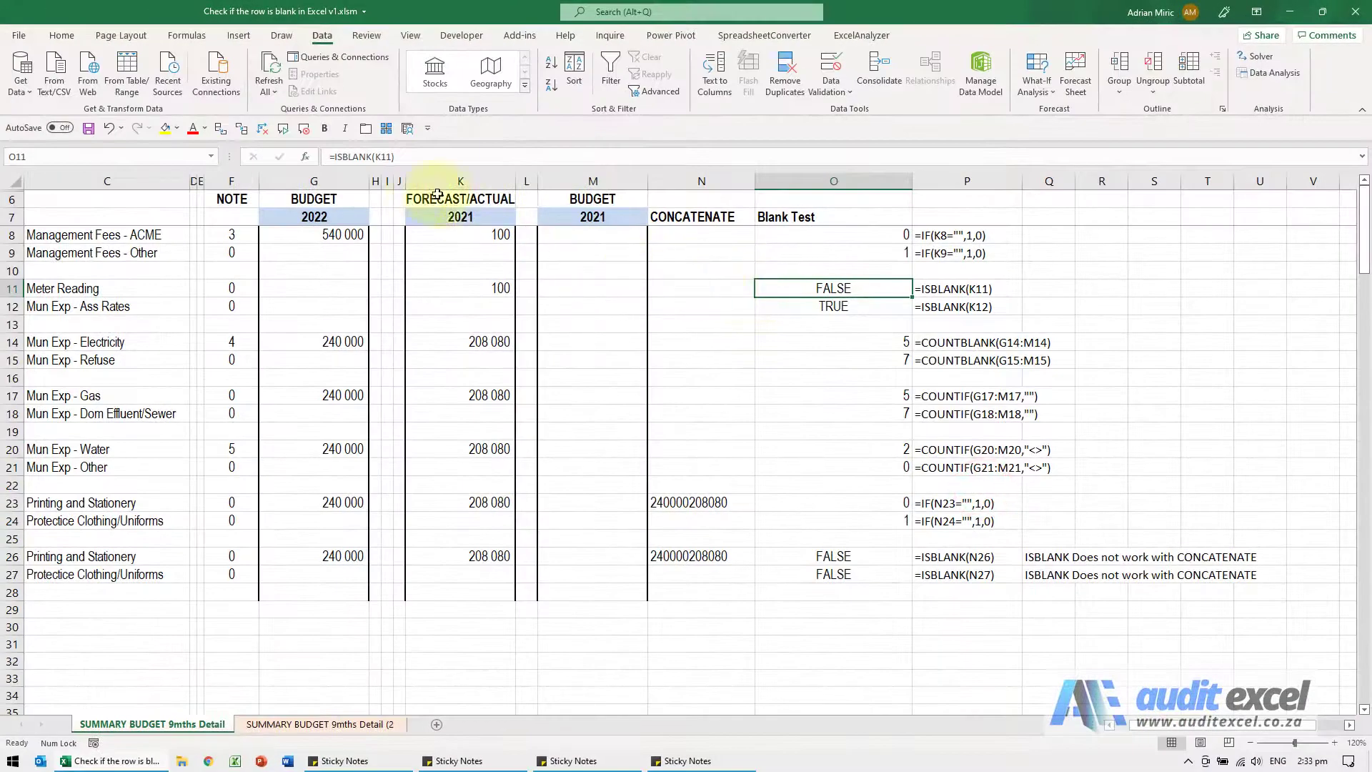
Trace K11 into O11 and K12 into O12, clearing each arrow afterward
left_click(227, 132)
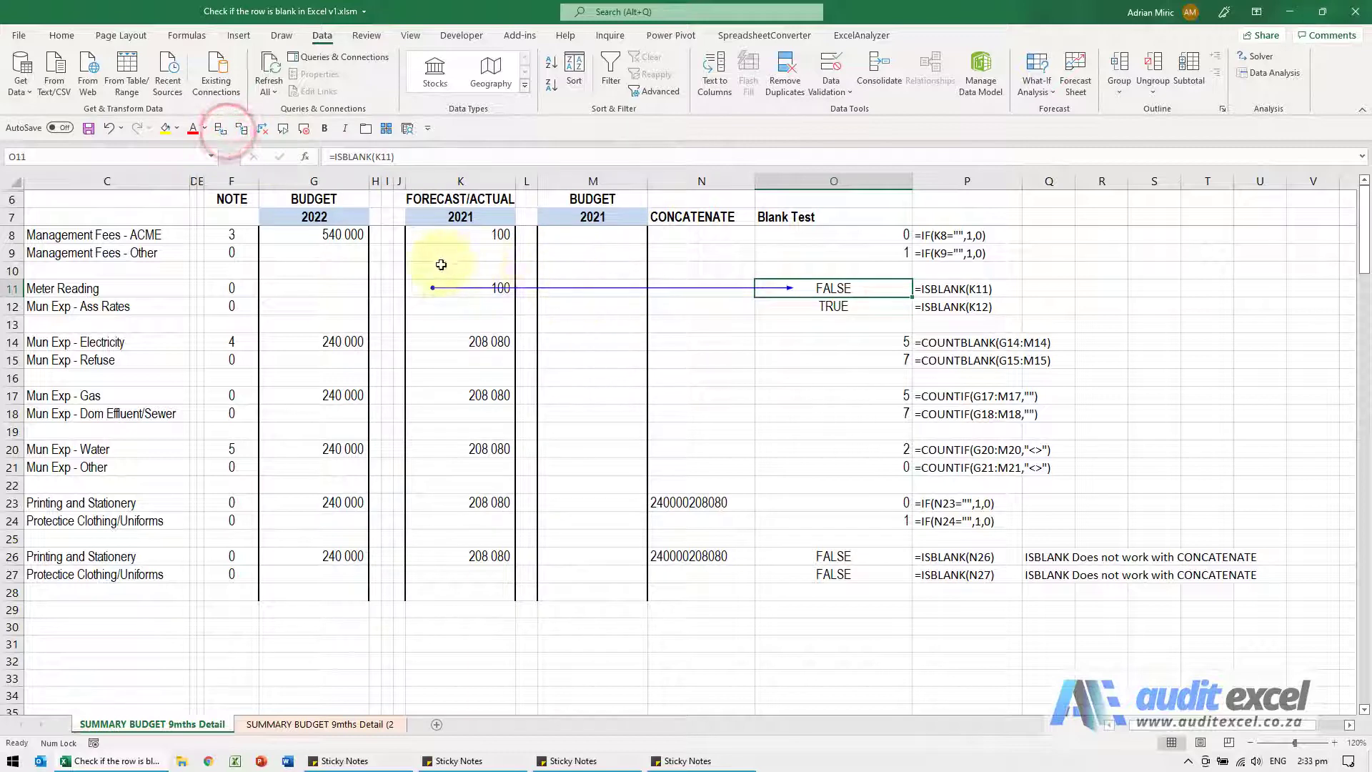
left_click(800, 304)
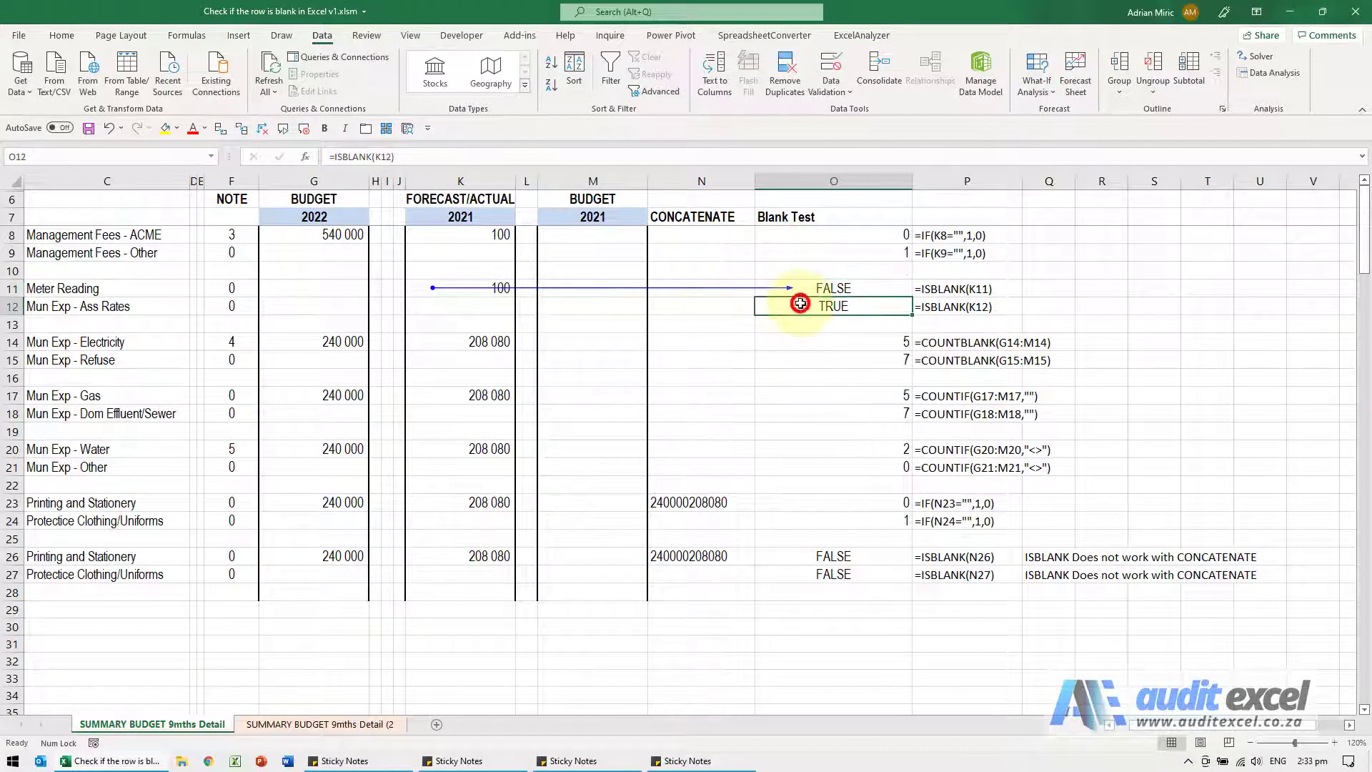
left_click(265, 131)
left_click(227, 133)
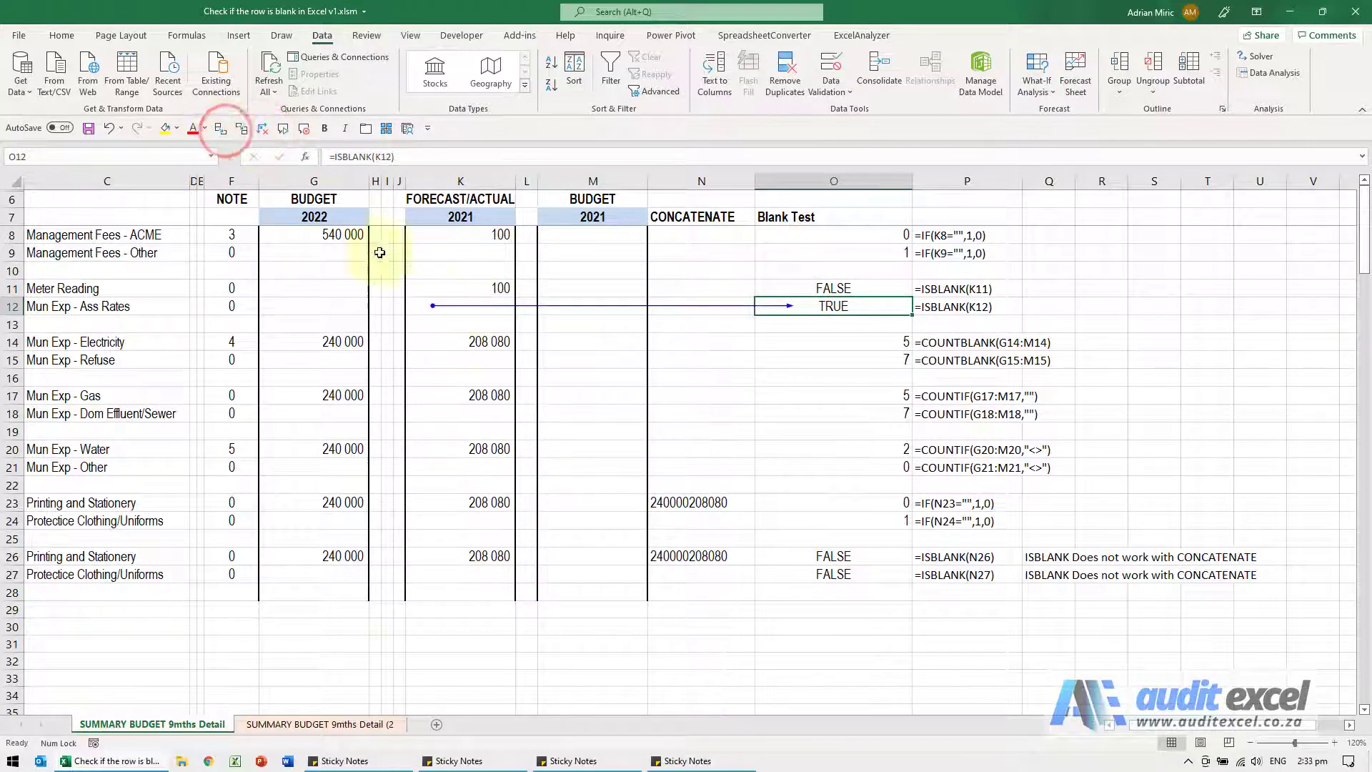
left_click(263, 134)
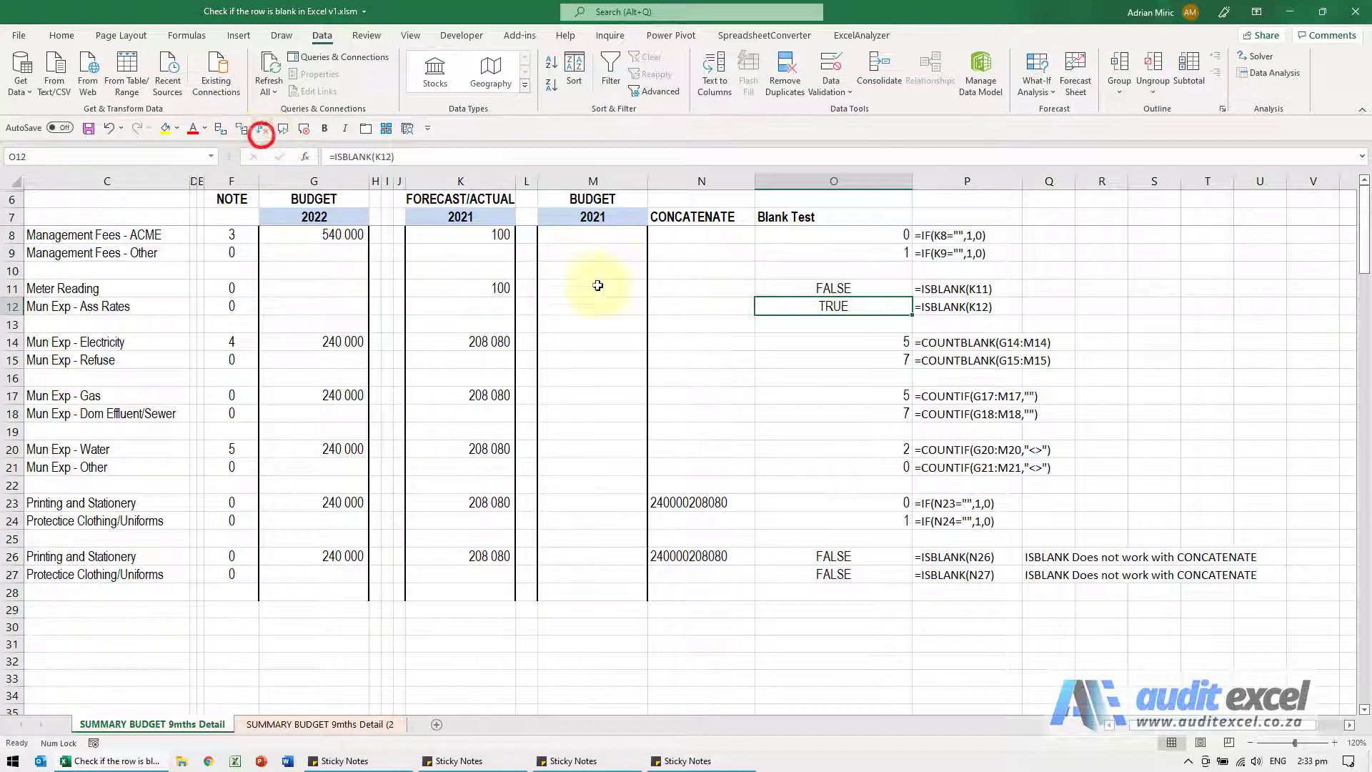
left_click(818, 290)
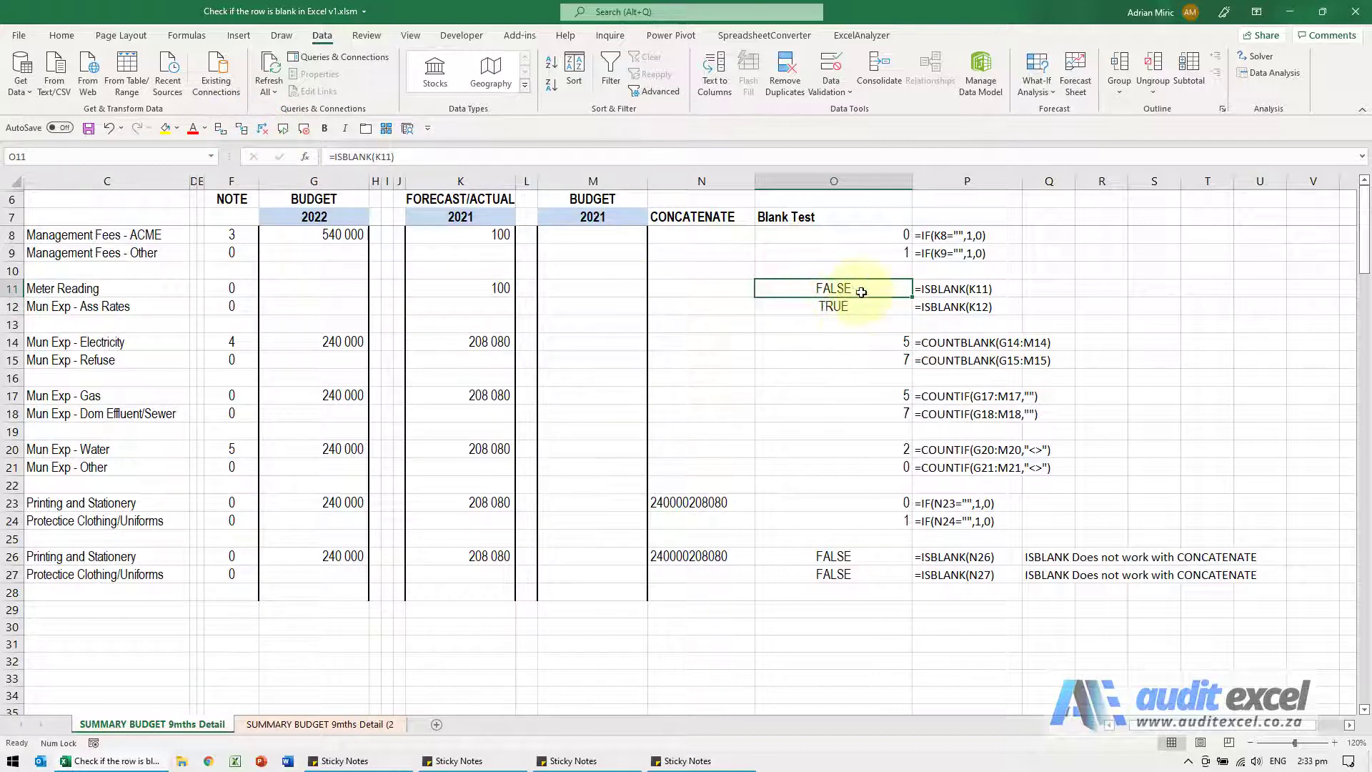
Change O11 to =--ISBLANK(K11) and copy it to O12 for 0/1 results
left_click(334, 158)
type("--")
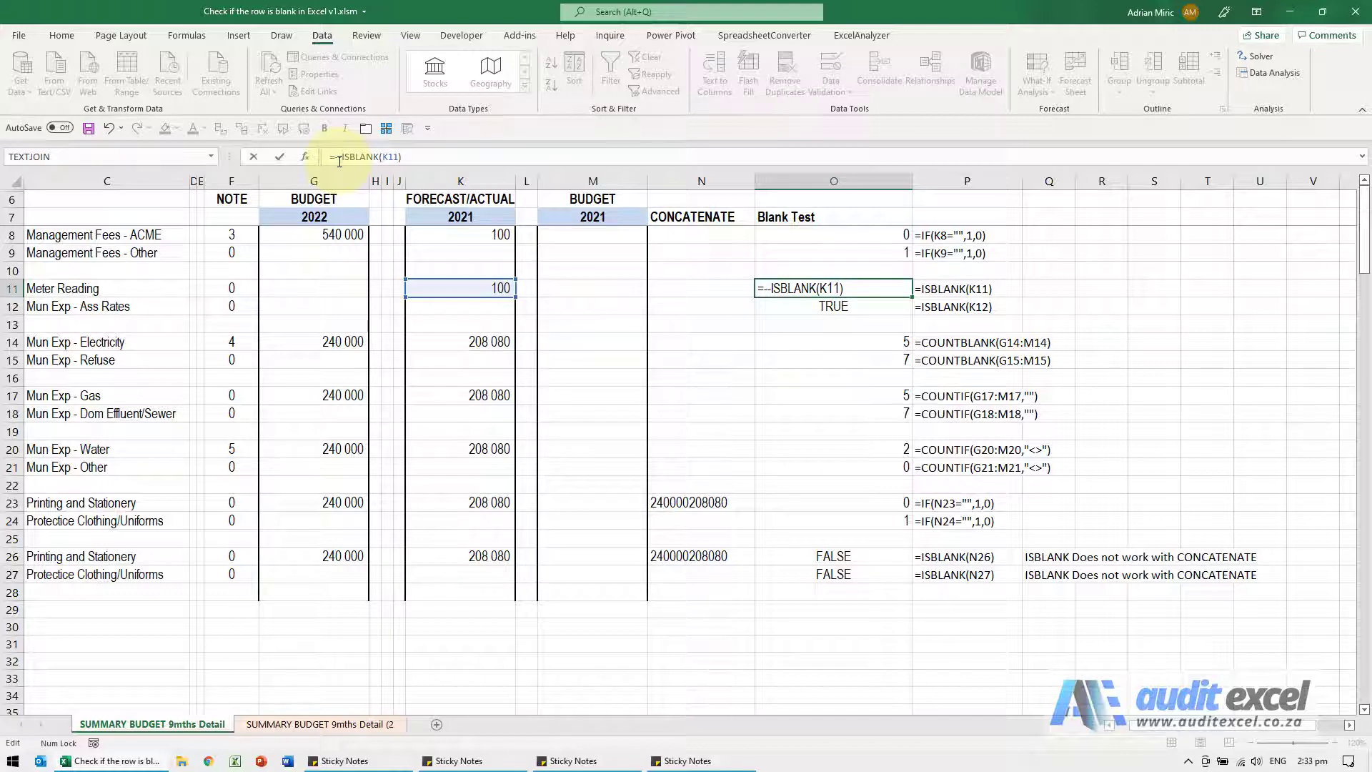
key("Return")
key("Up")
key("ctrl+c")
key("Down")
key("ctrl+v")
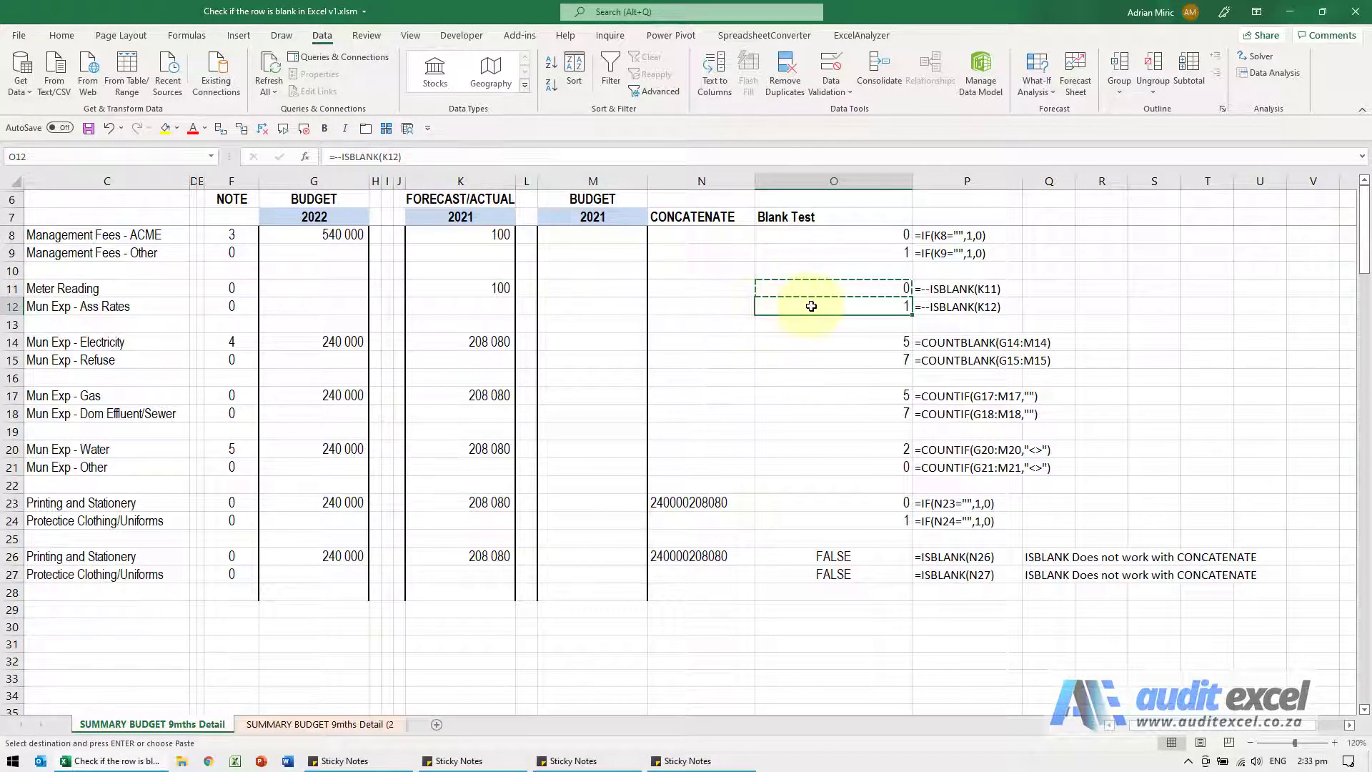
left_click(825, 343)
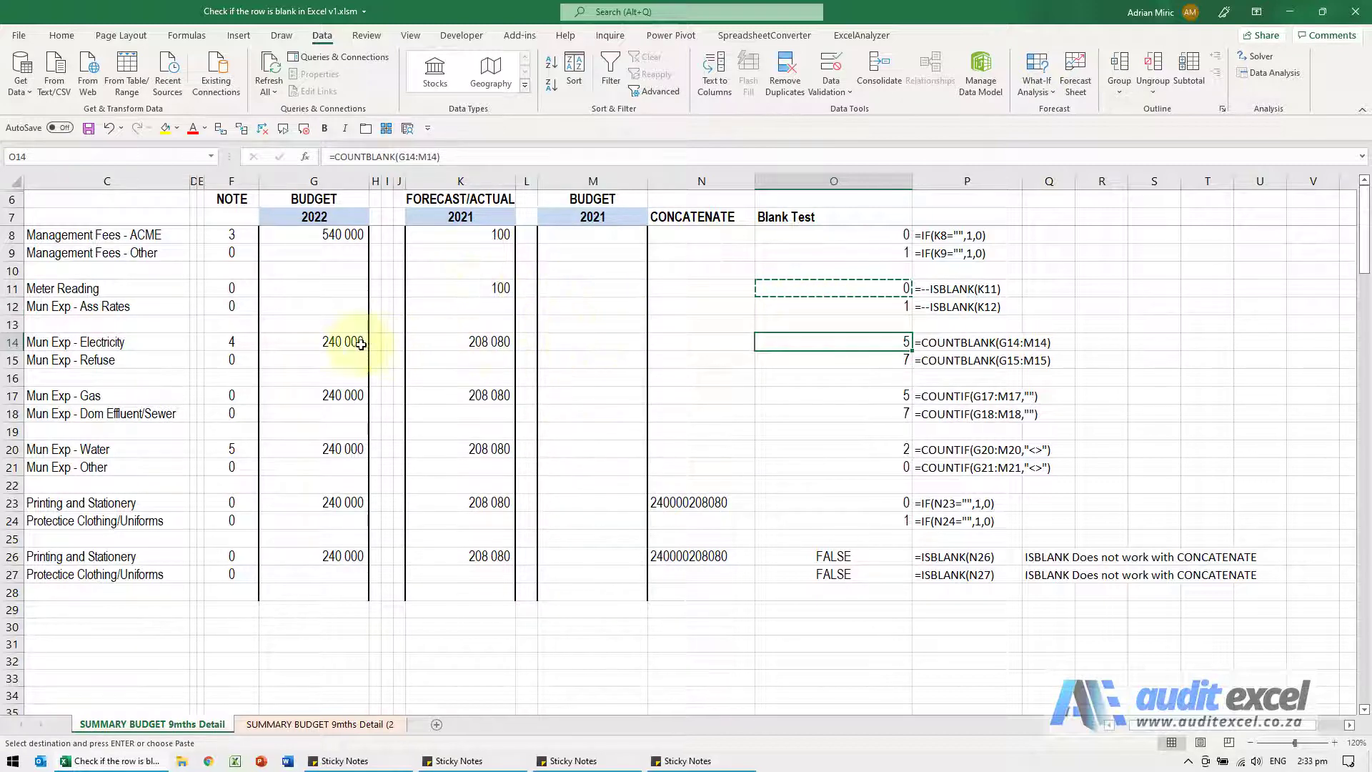
left_click_drag(330, 342, 616, 340)
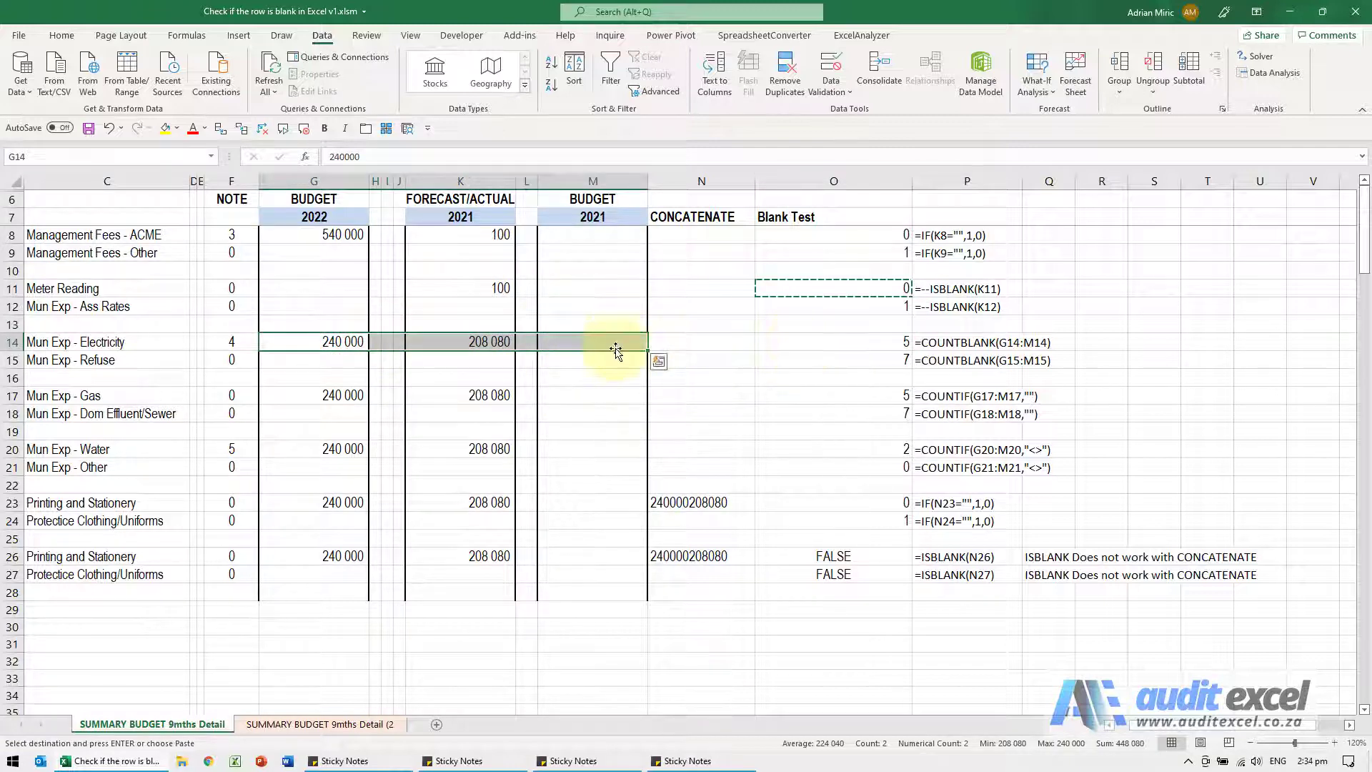
left_click(807, 343)
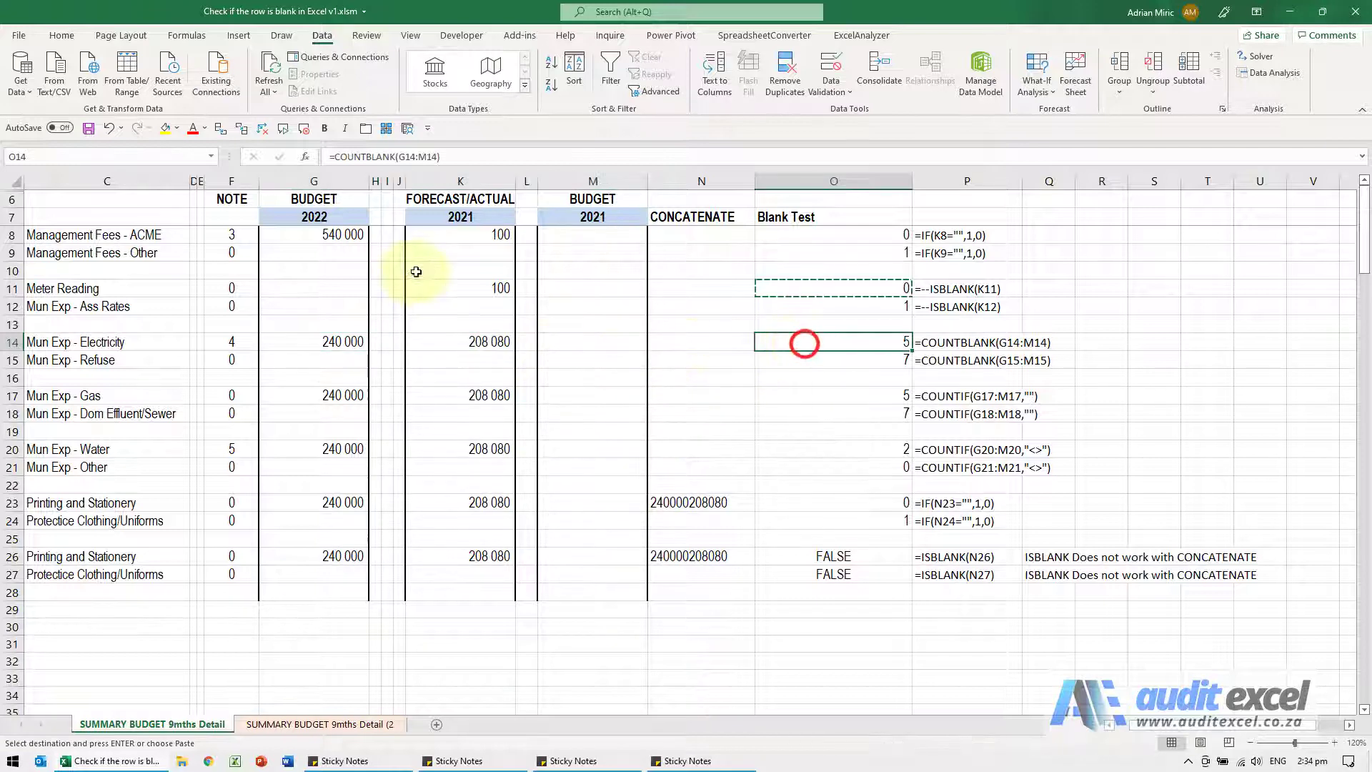
left_click(306, 158)
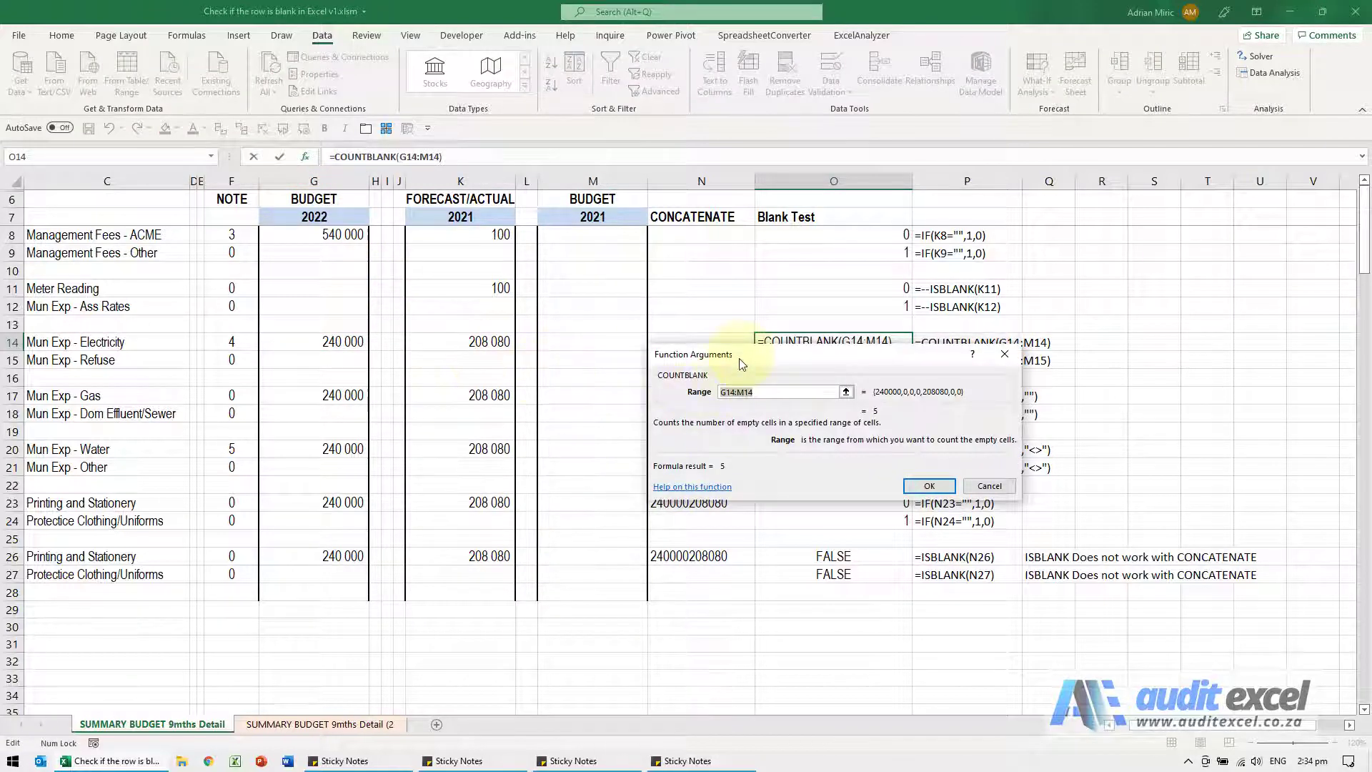
left_click_drag(739, 357, 725, 395)
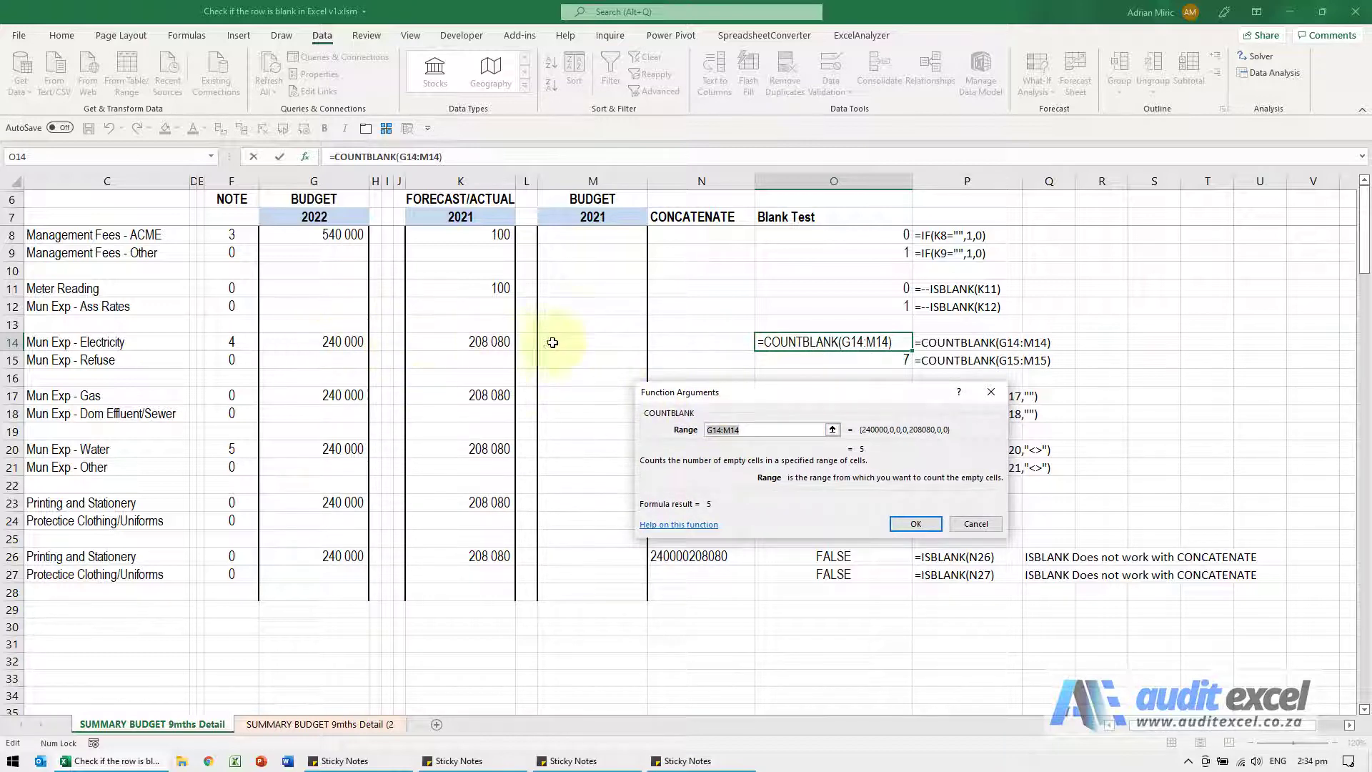
left_click(972, 524)
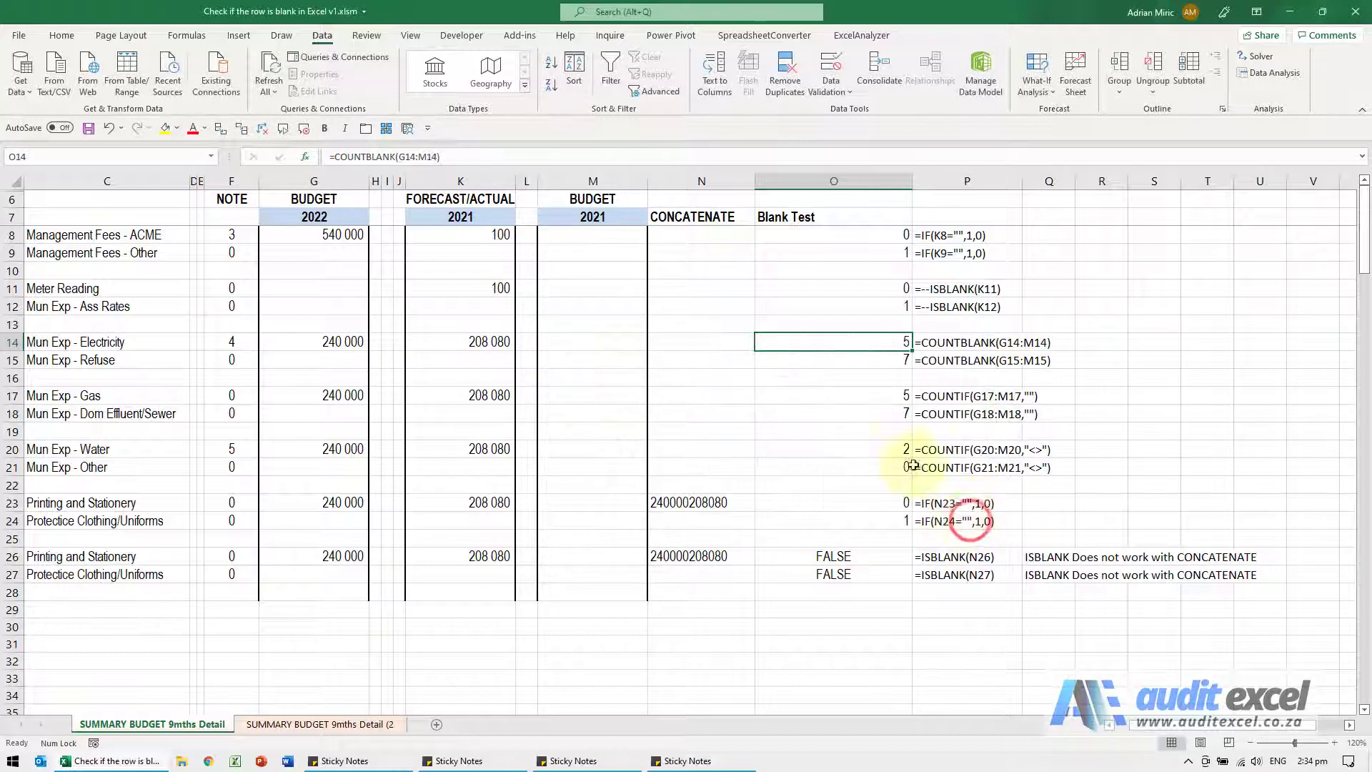
left_click(222, 132)
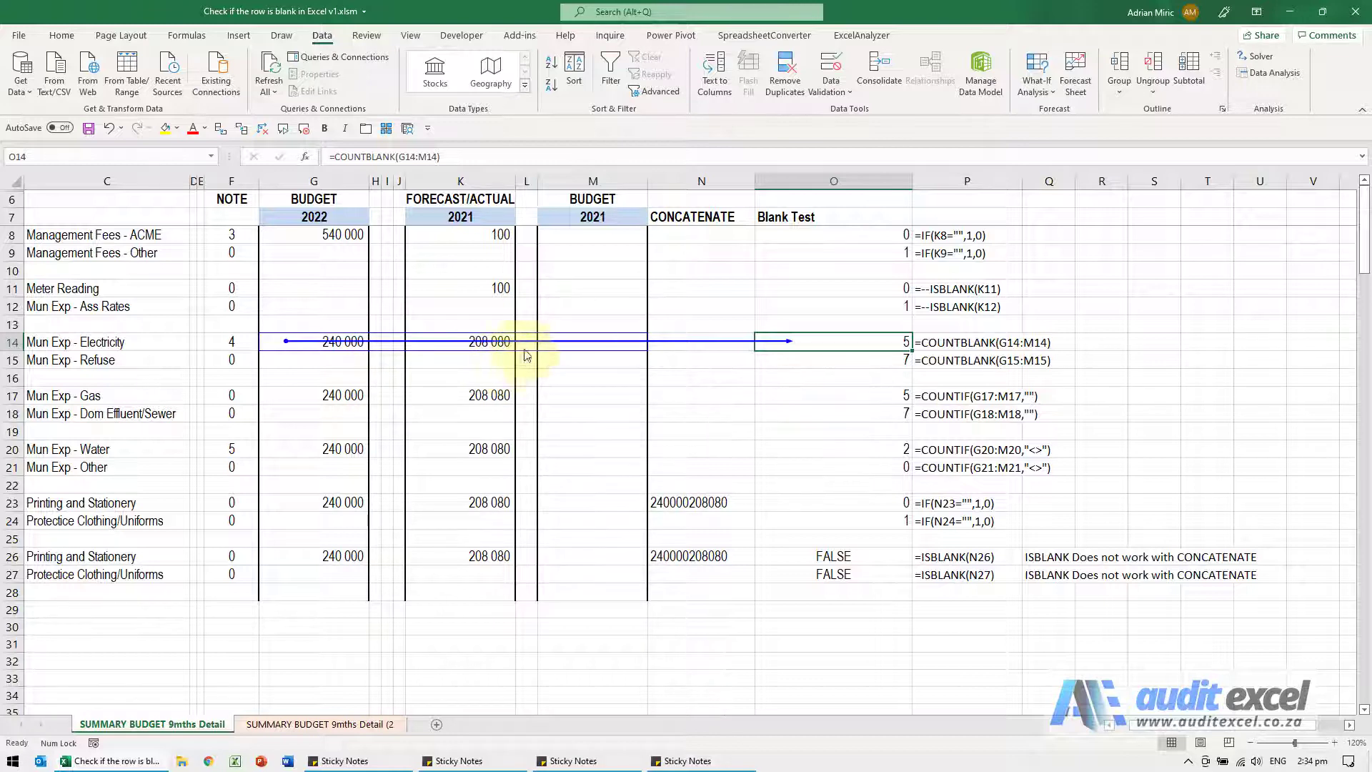
left_click(263, 129)
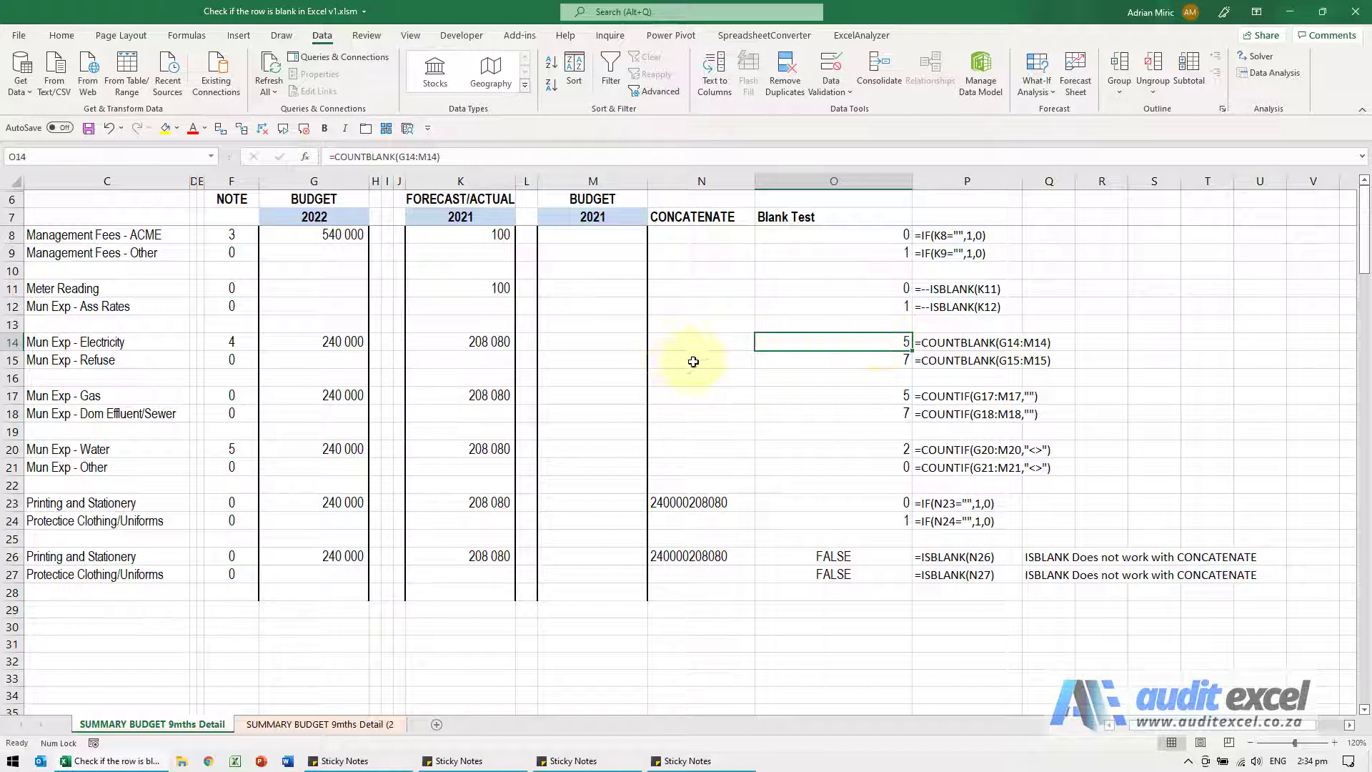
left_click(838, 361)
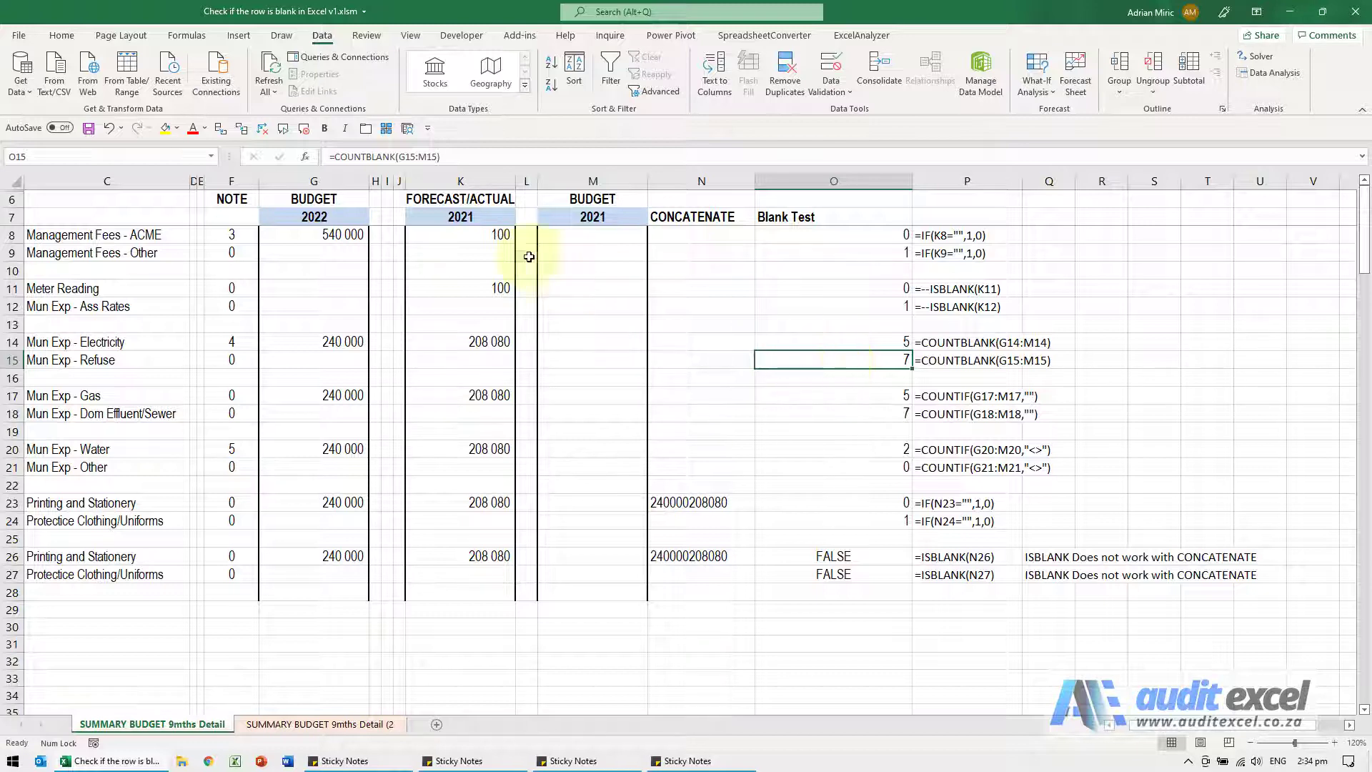
left_click(220, 129)
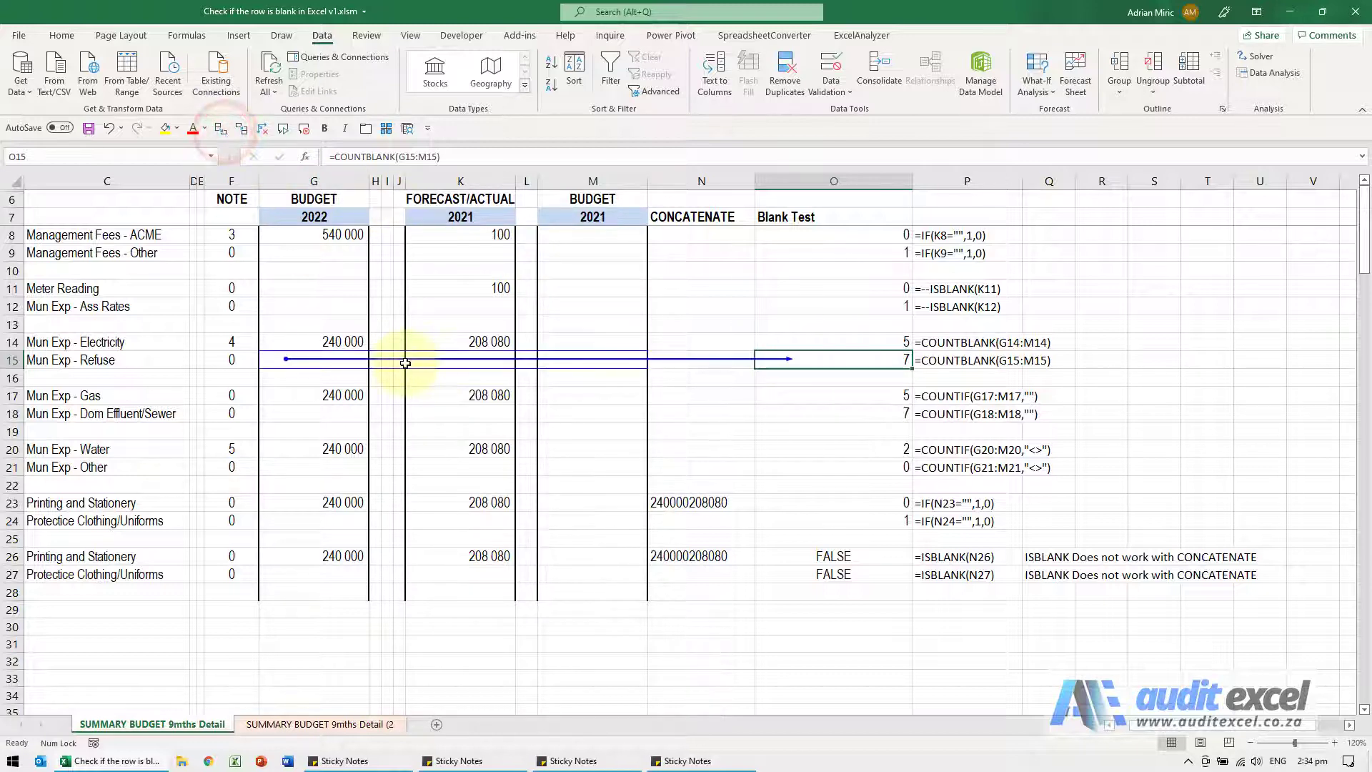
left_click(266, 133)
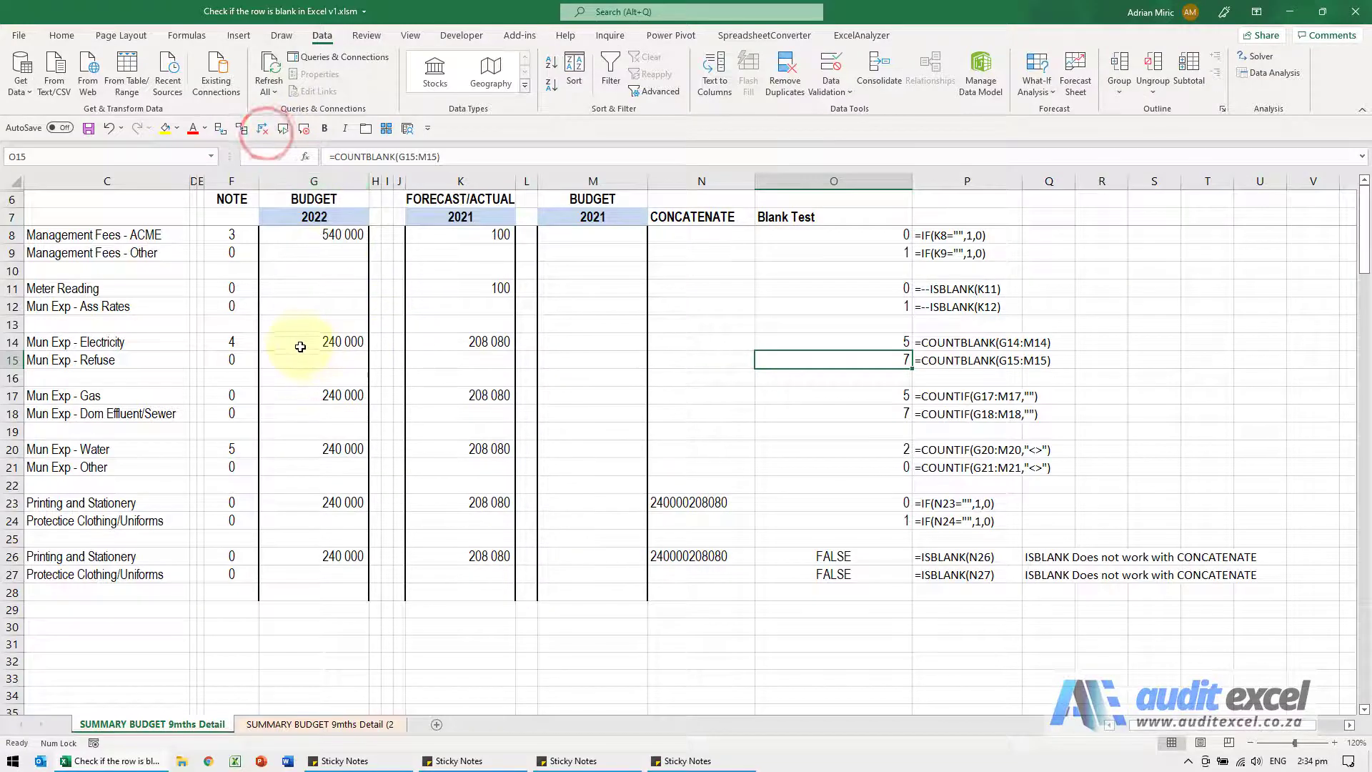
left_click(840, 397)
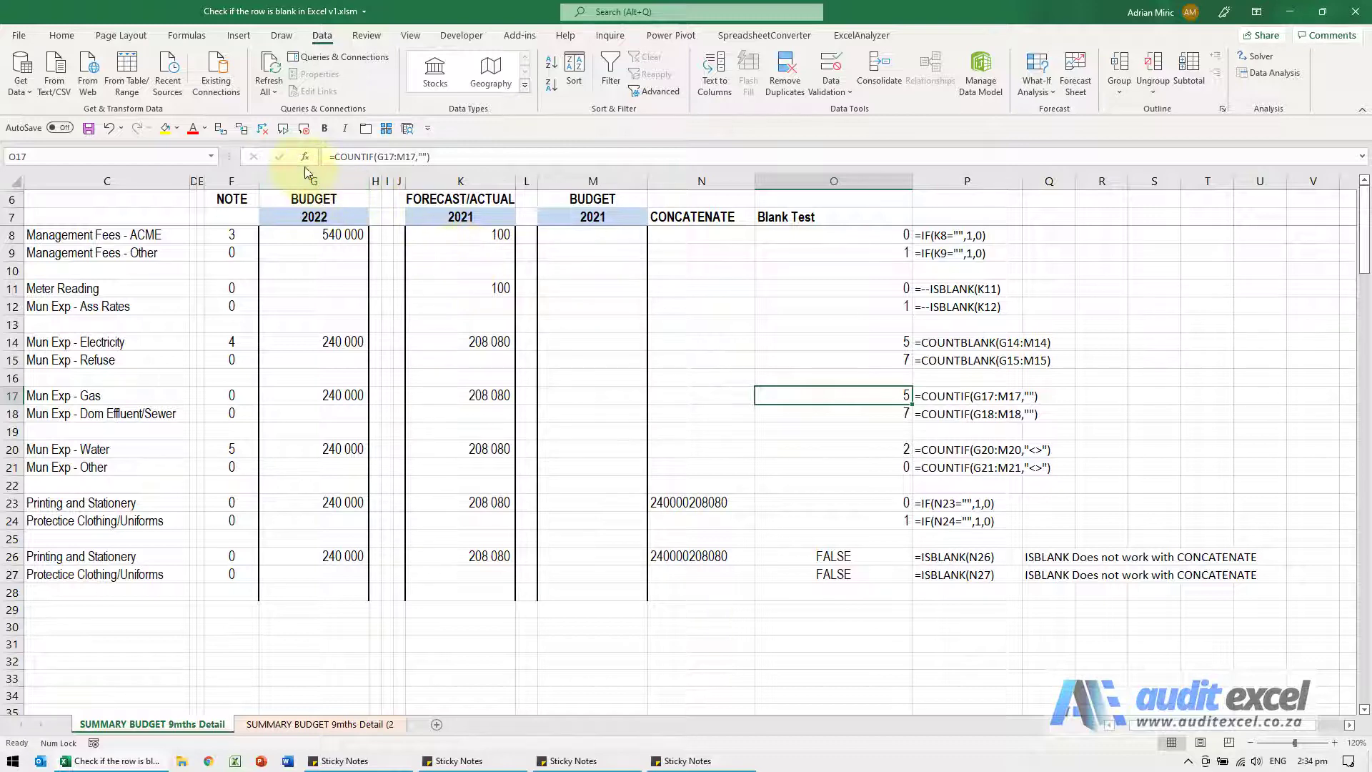
left_click(221, 128)
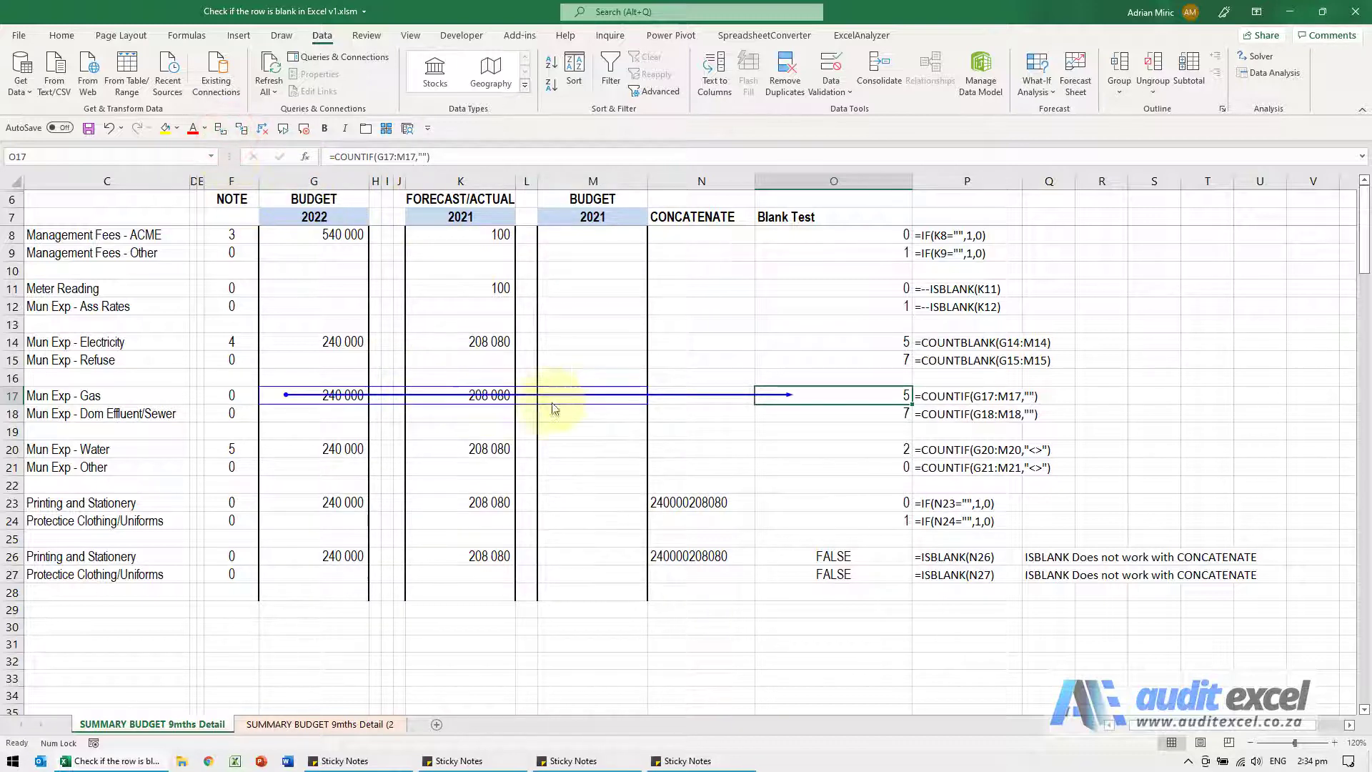
left_click(305, 157)
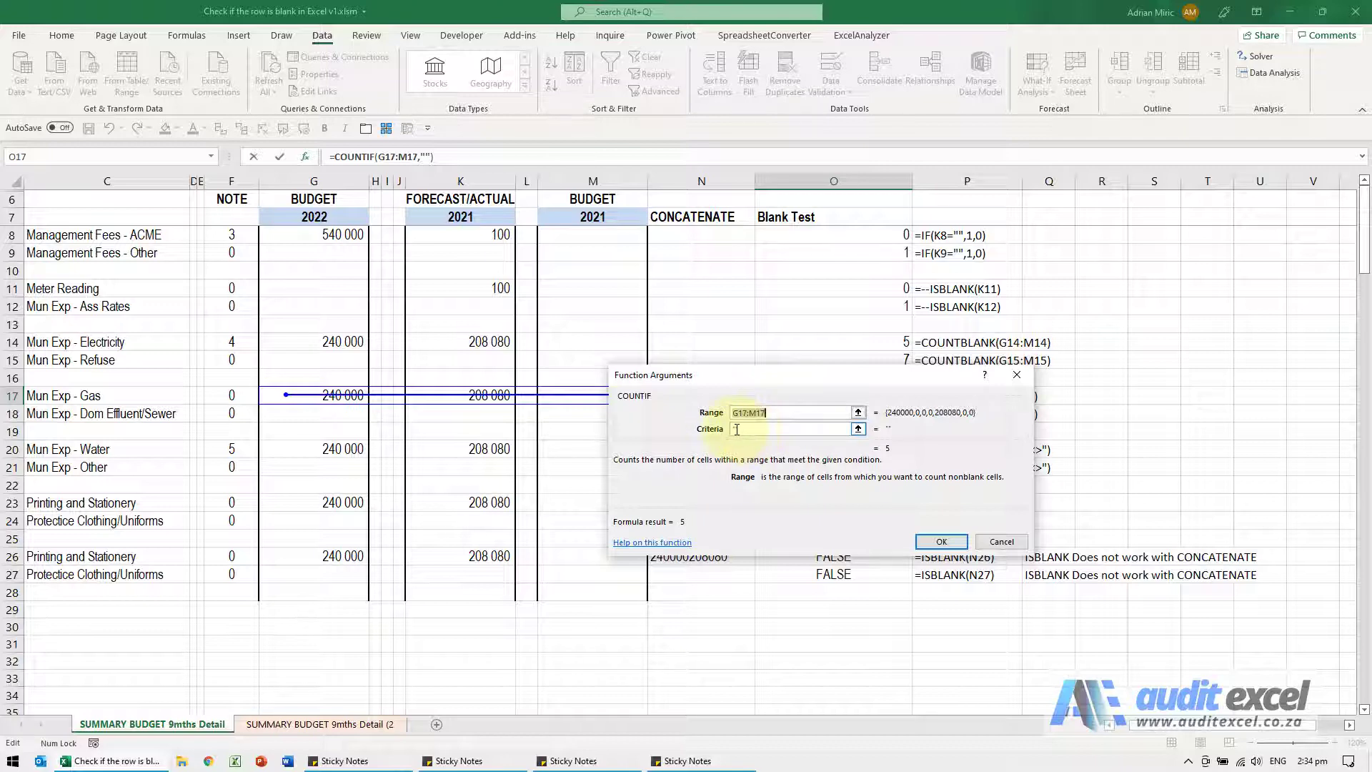
left_click(941, 541)
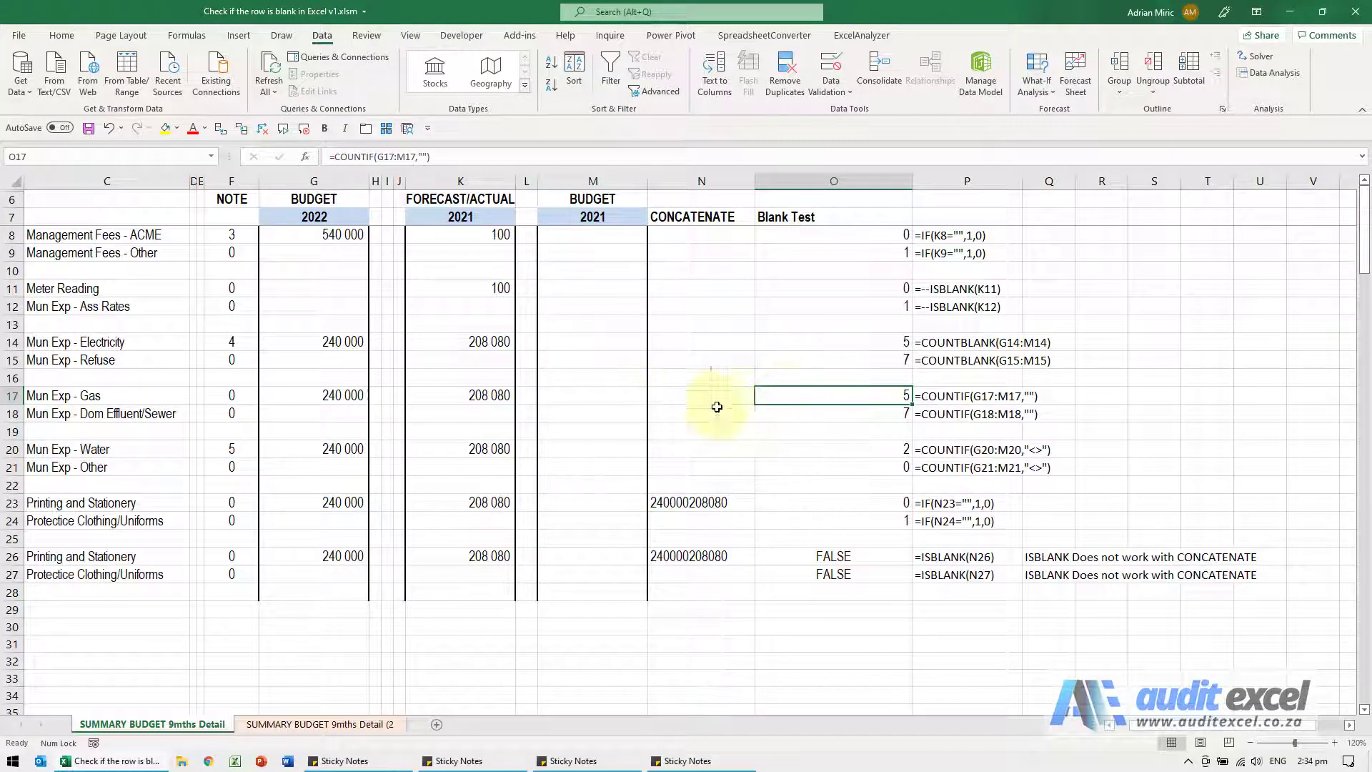
left_click(799, 411)
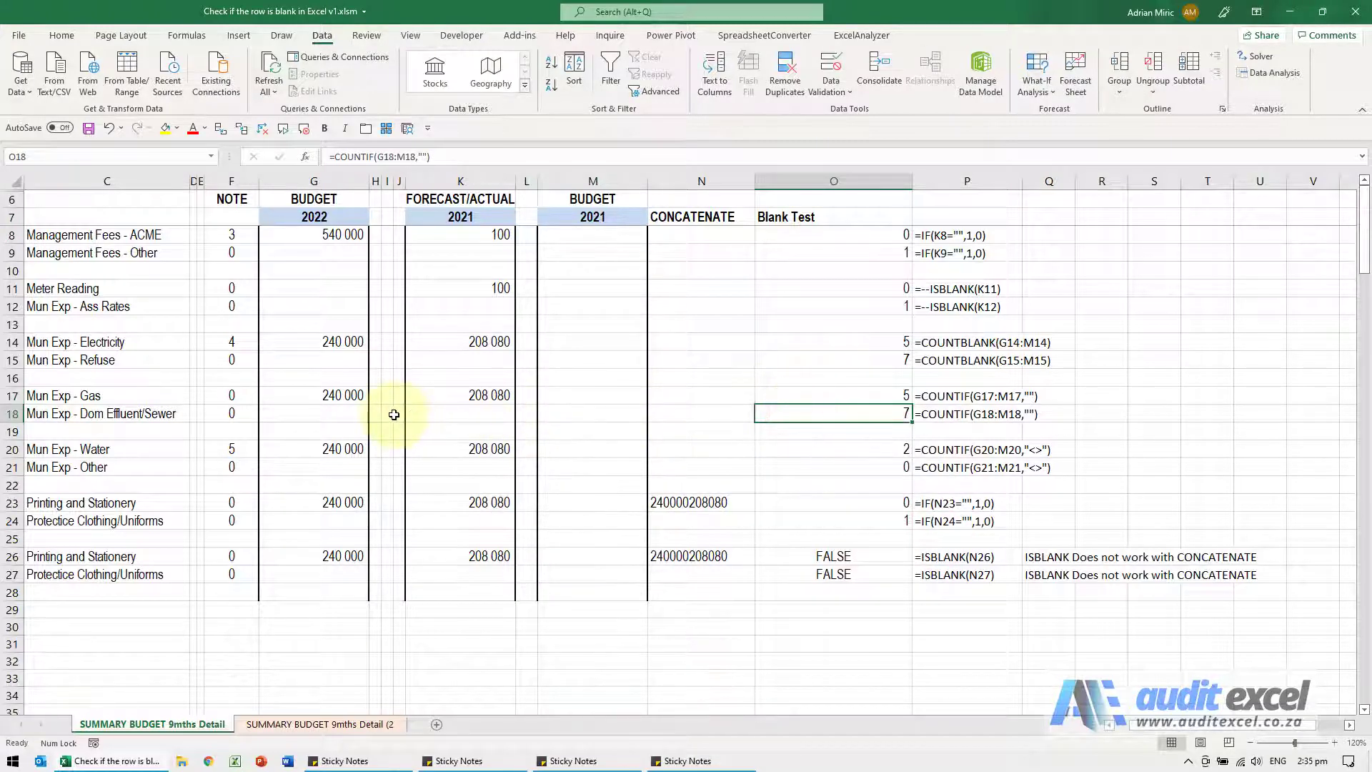
left_click(840, 450)
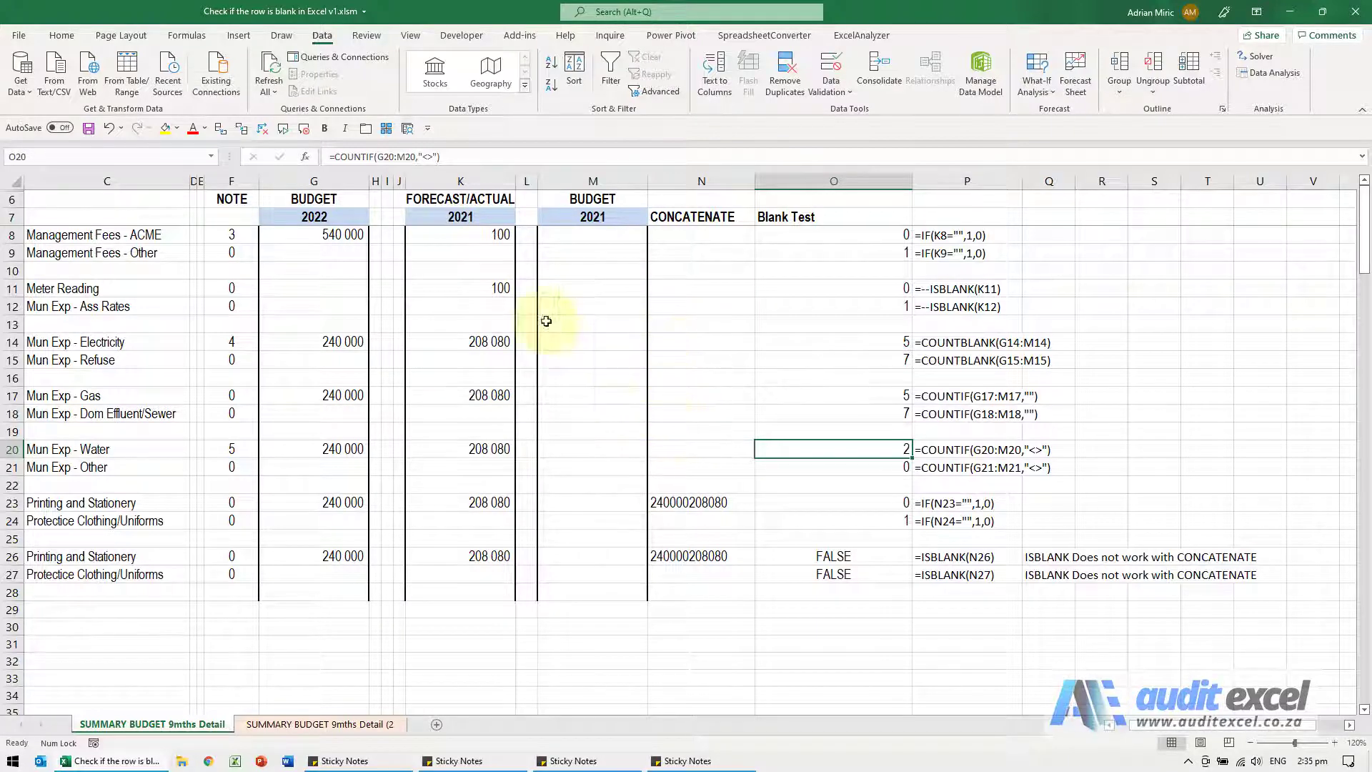
left_click(222, 128)
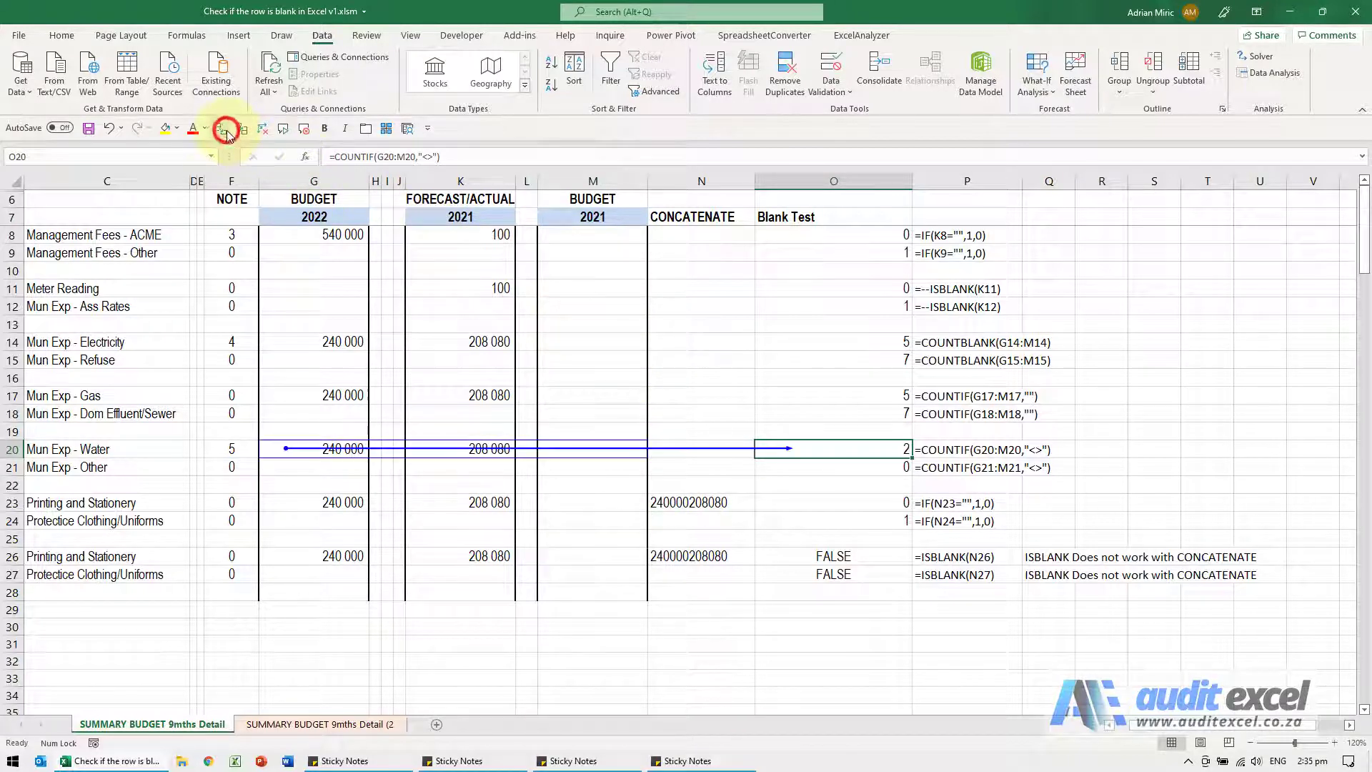
left_click(305, 158)
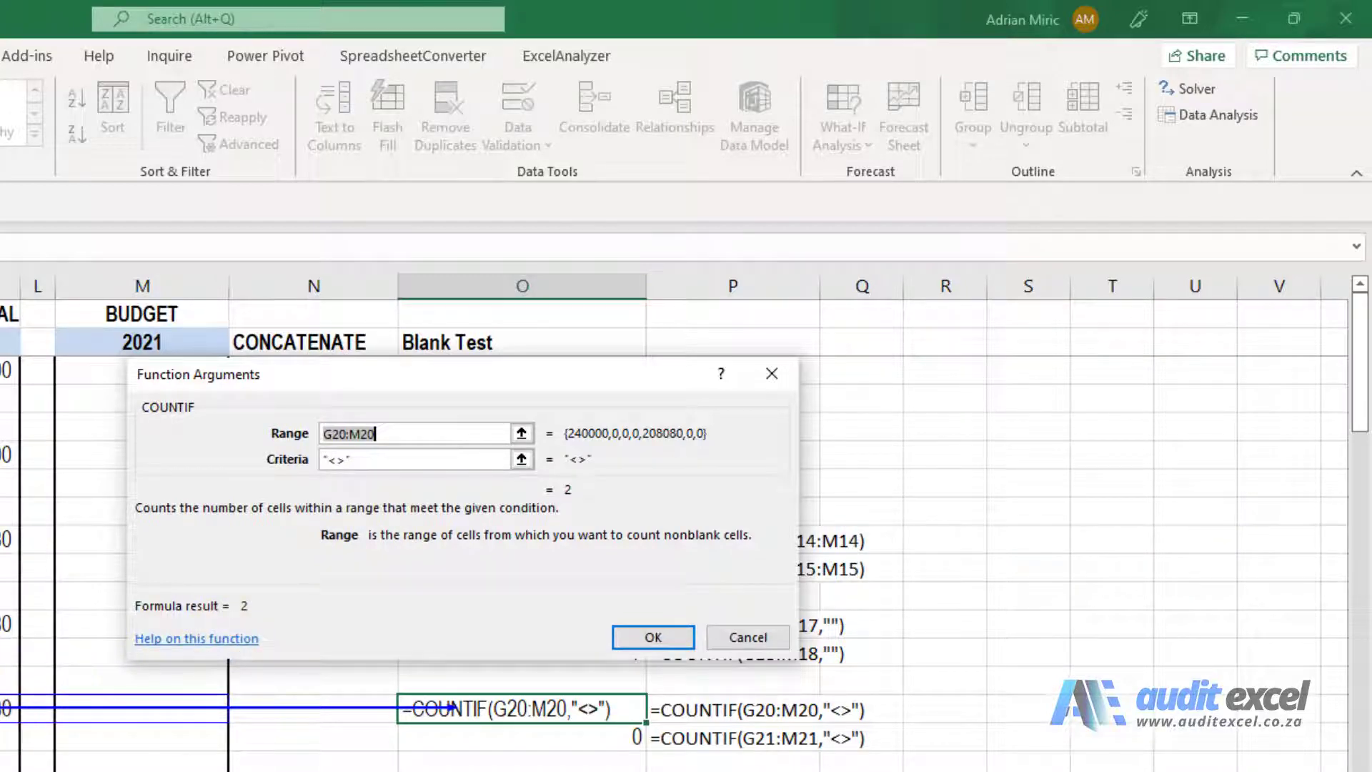
left_click(747, 637)
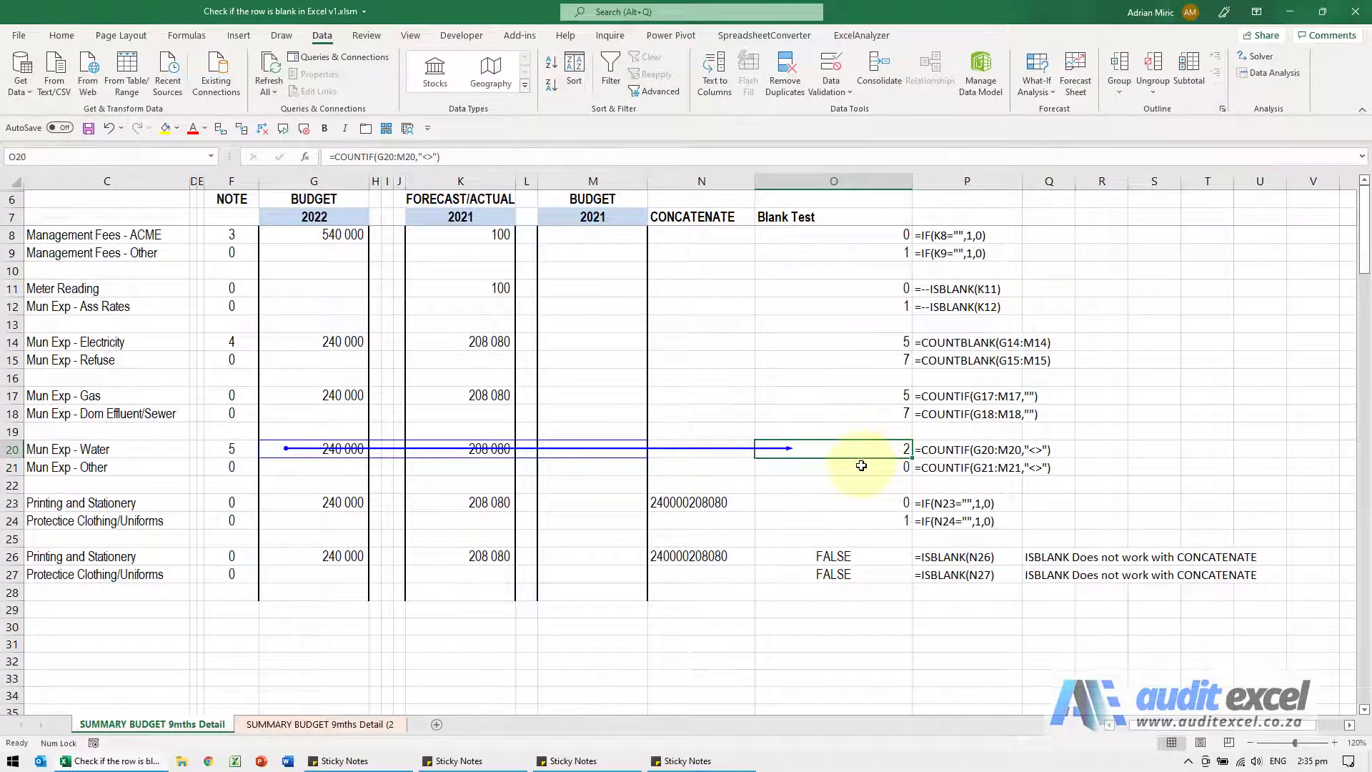
left_click(861, 465)
left_click(222, 130)
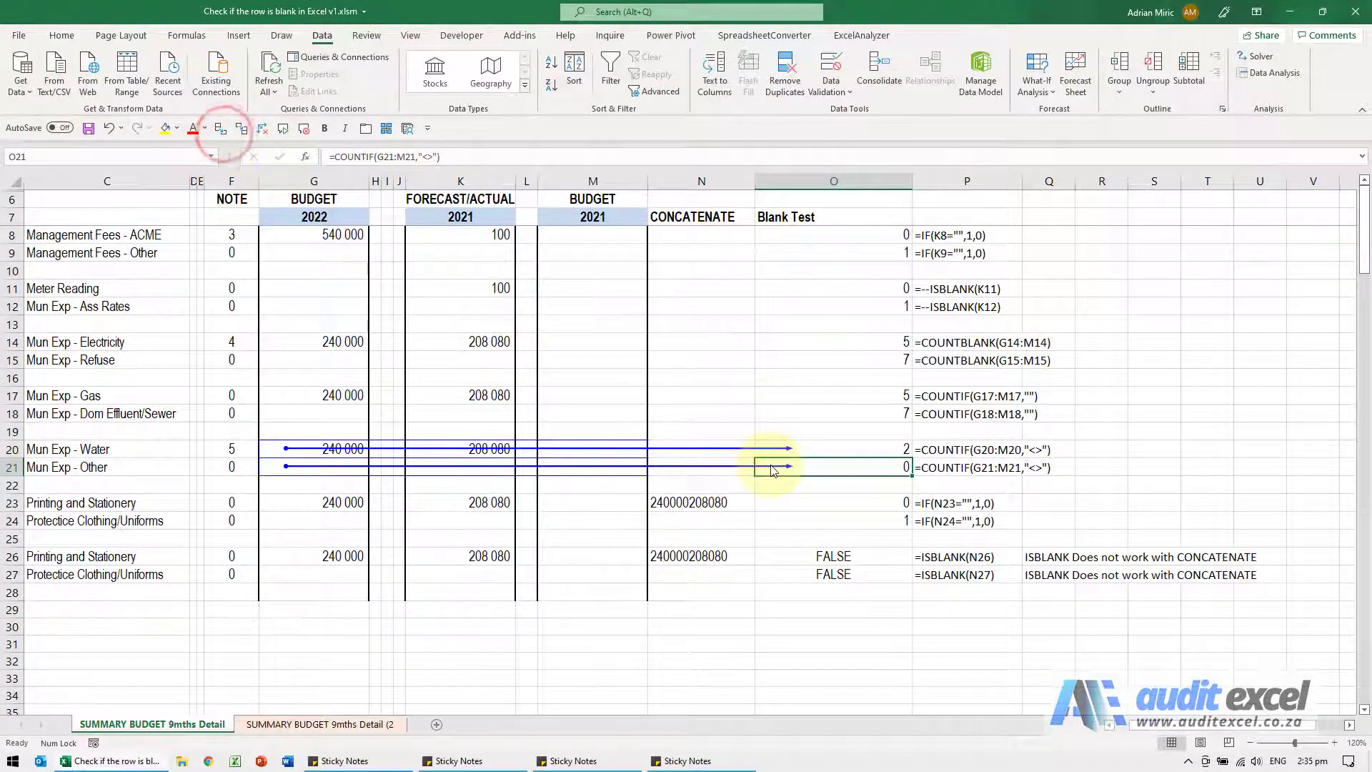
left_click(265, 128)
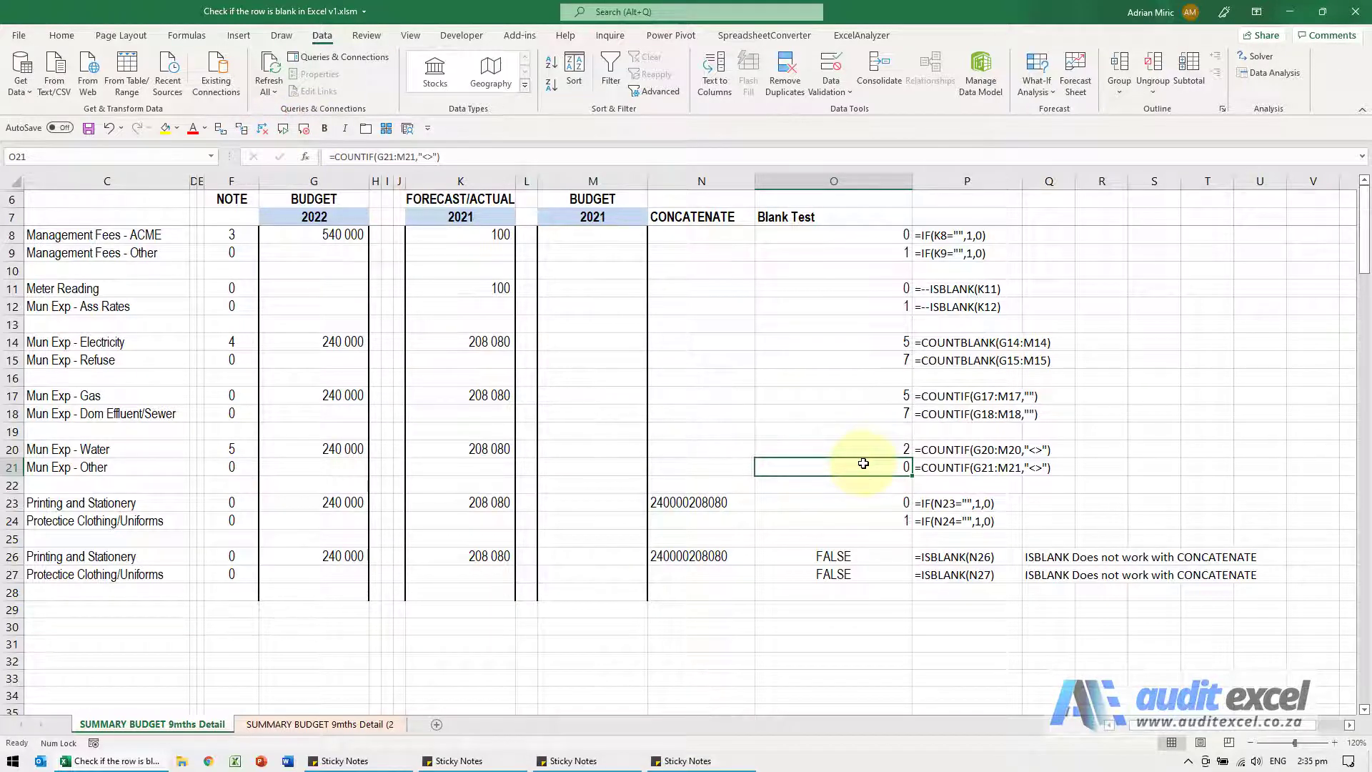
left_click(867, 498)
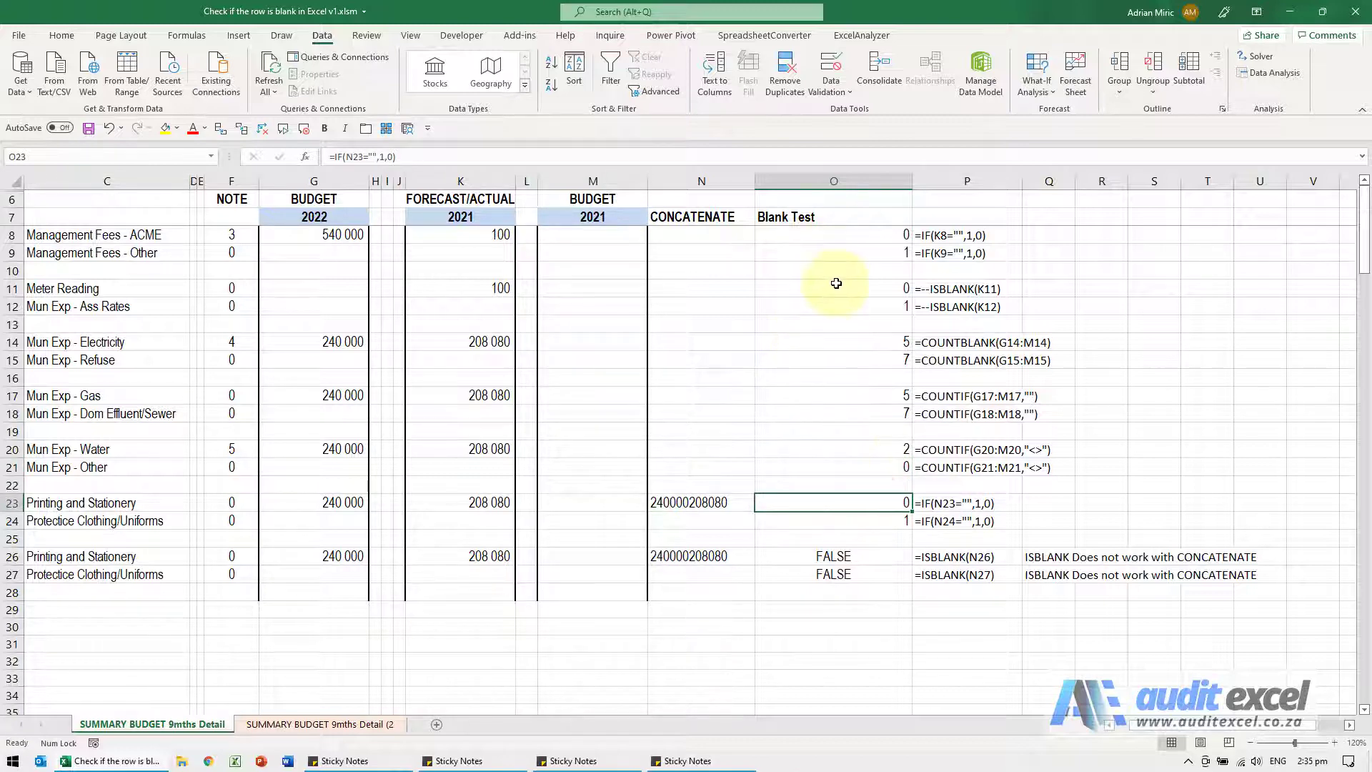
left_click(838, 451)
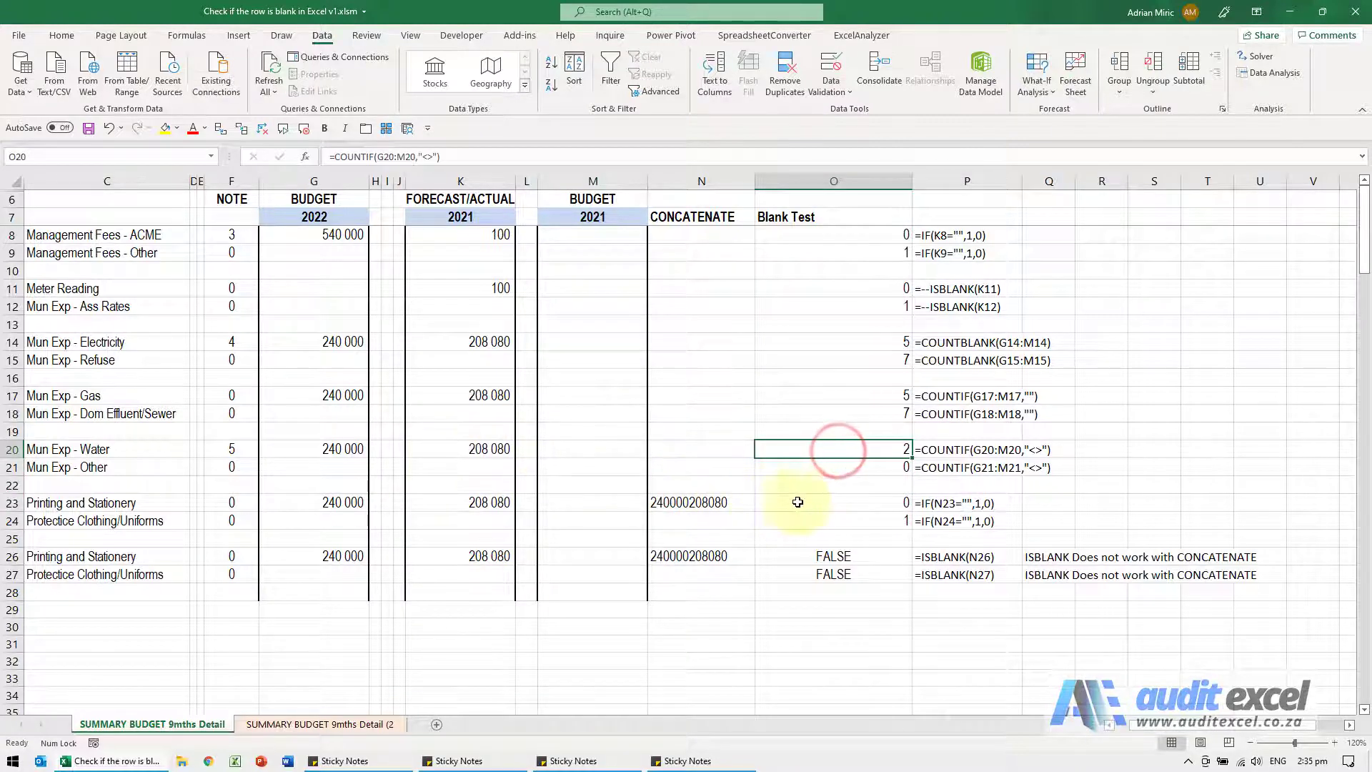
left_click(819, 501)
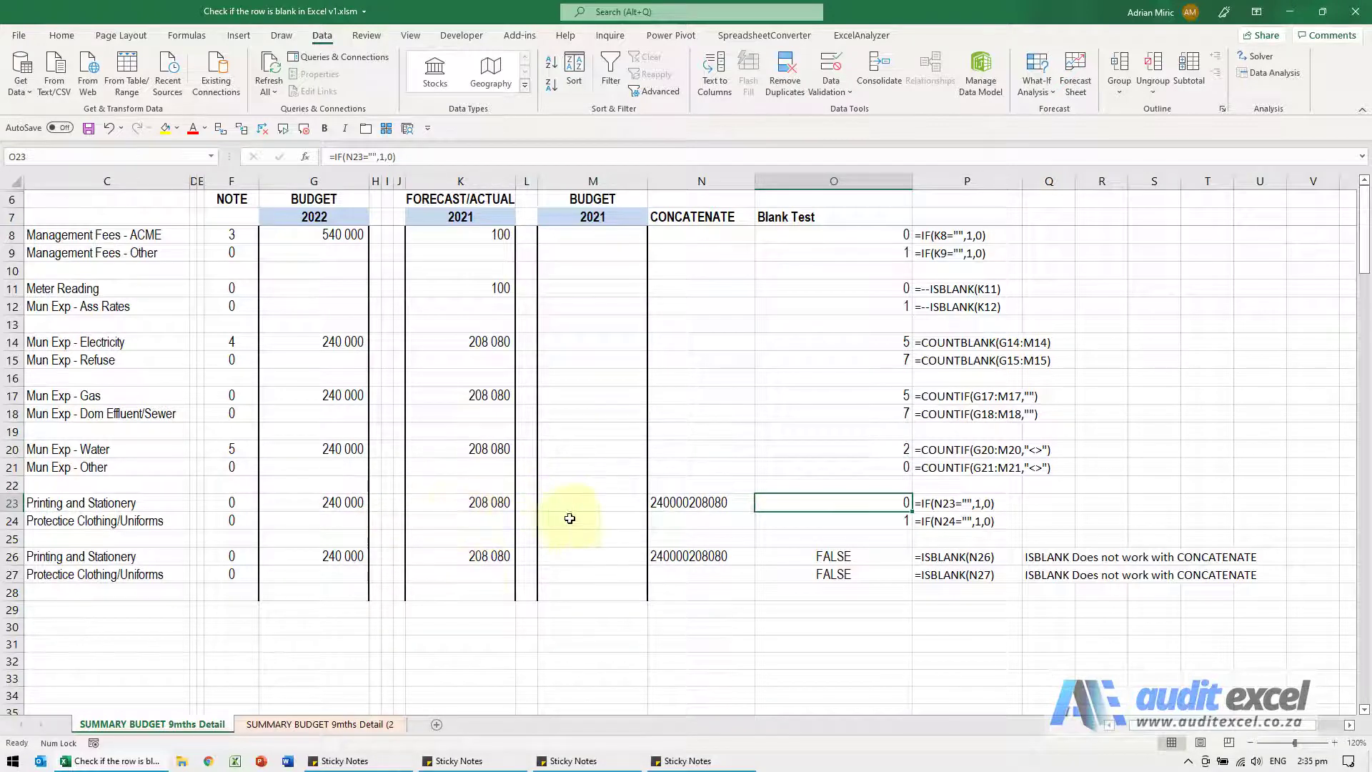
left_click(719, 501)
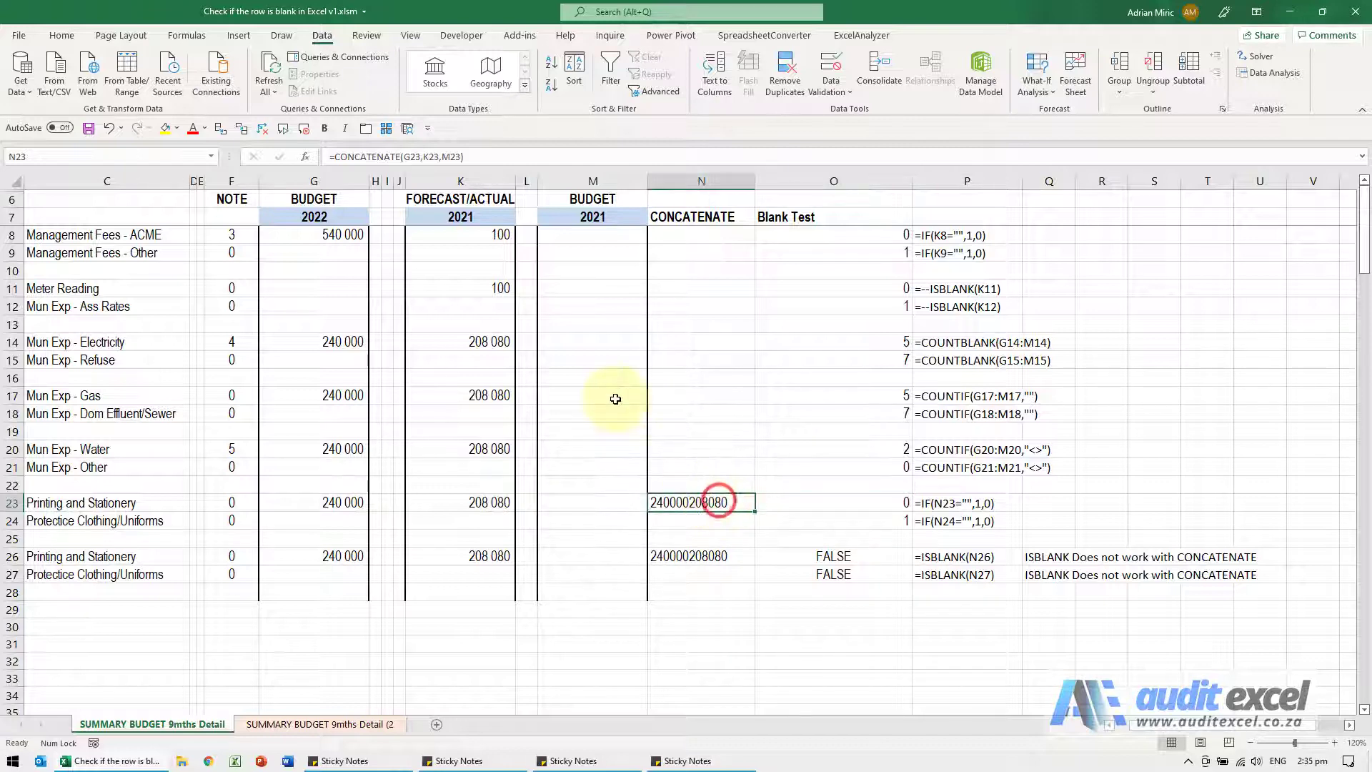
left_click(222, 129)
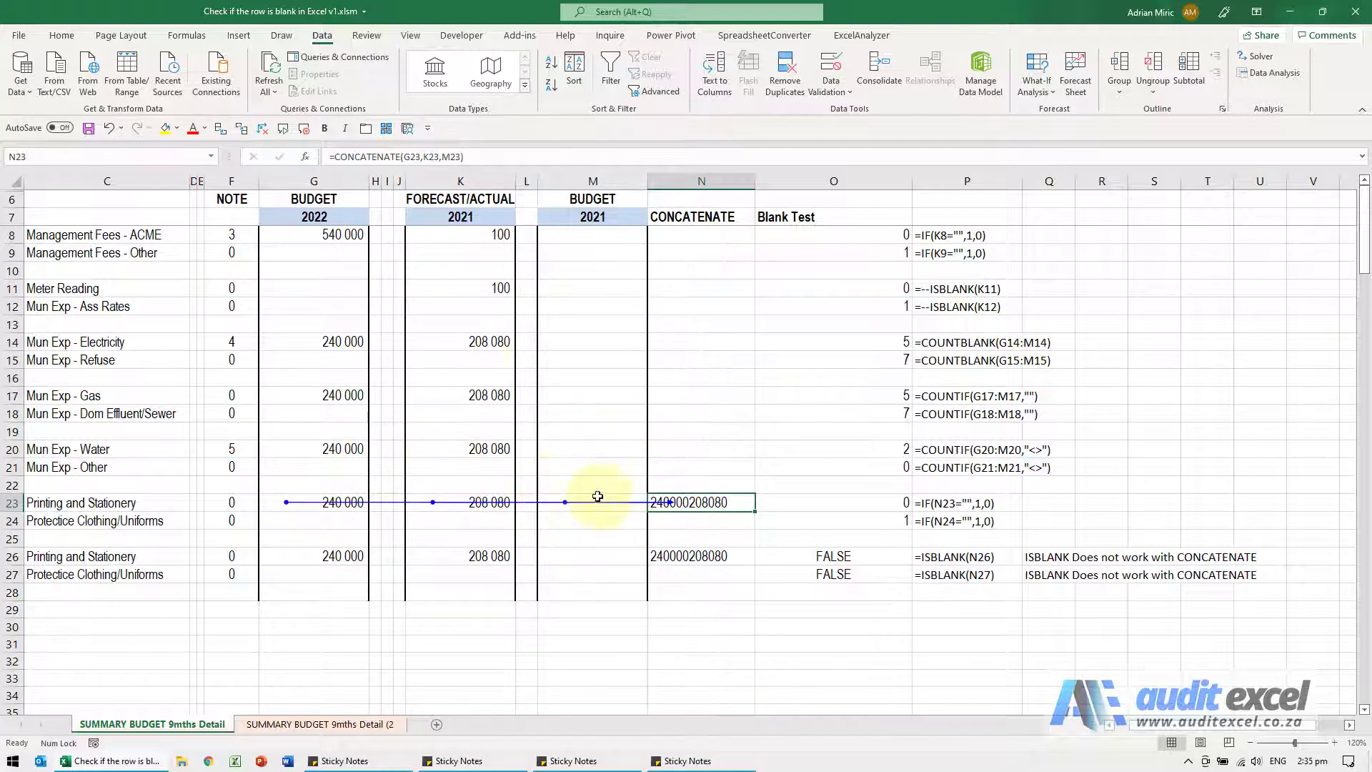
left_click(305, 156)
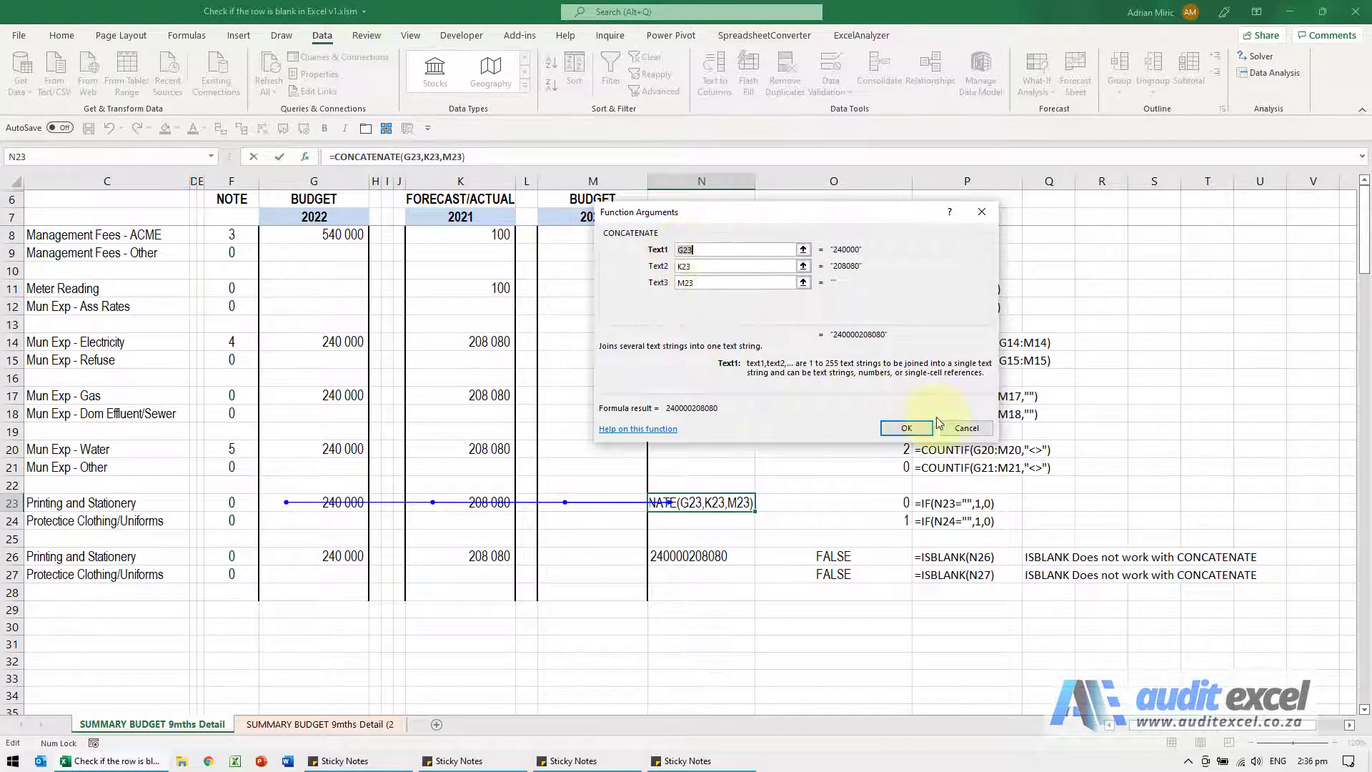
left_click(955, 429)
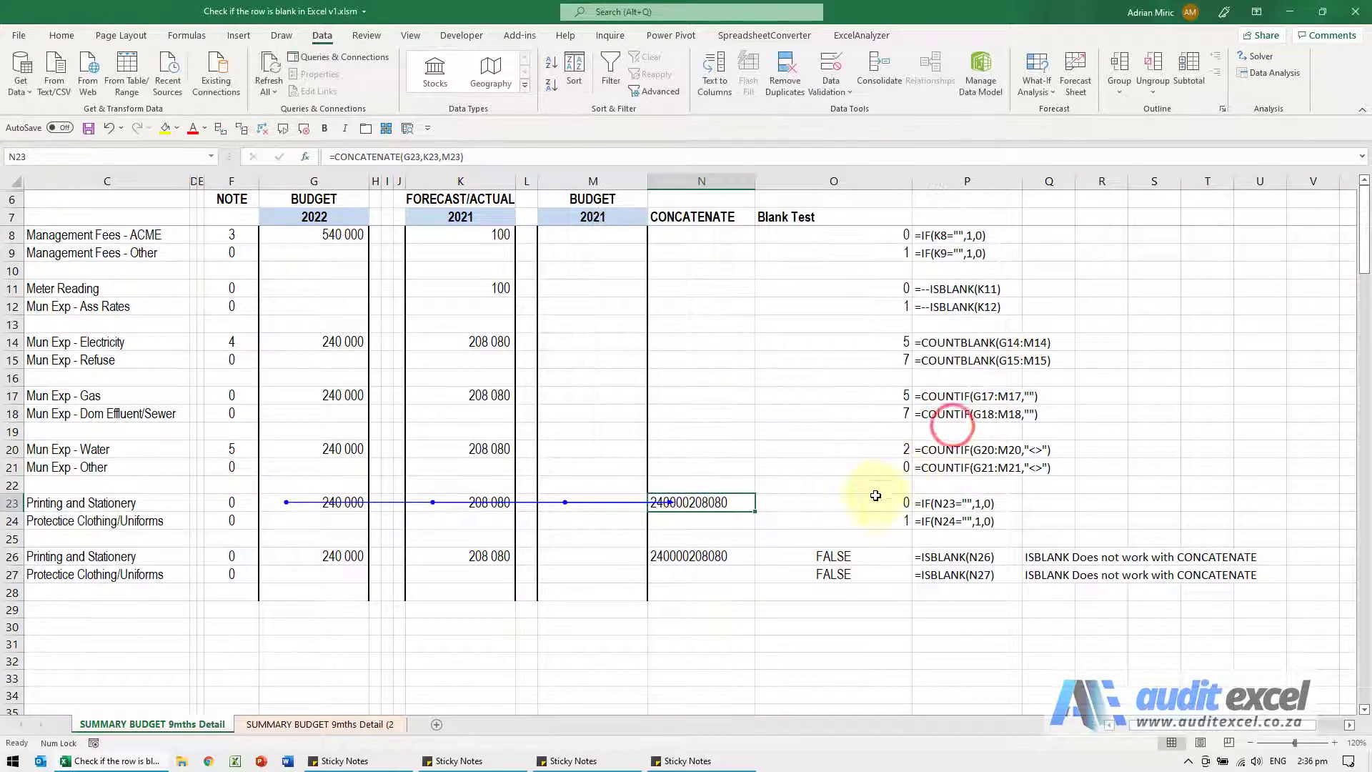
left_click(854, 501)
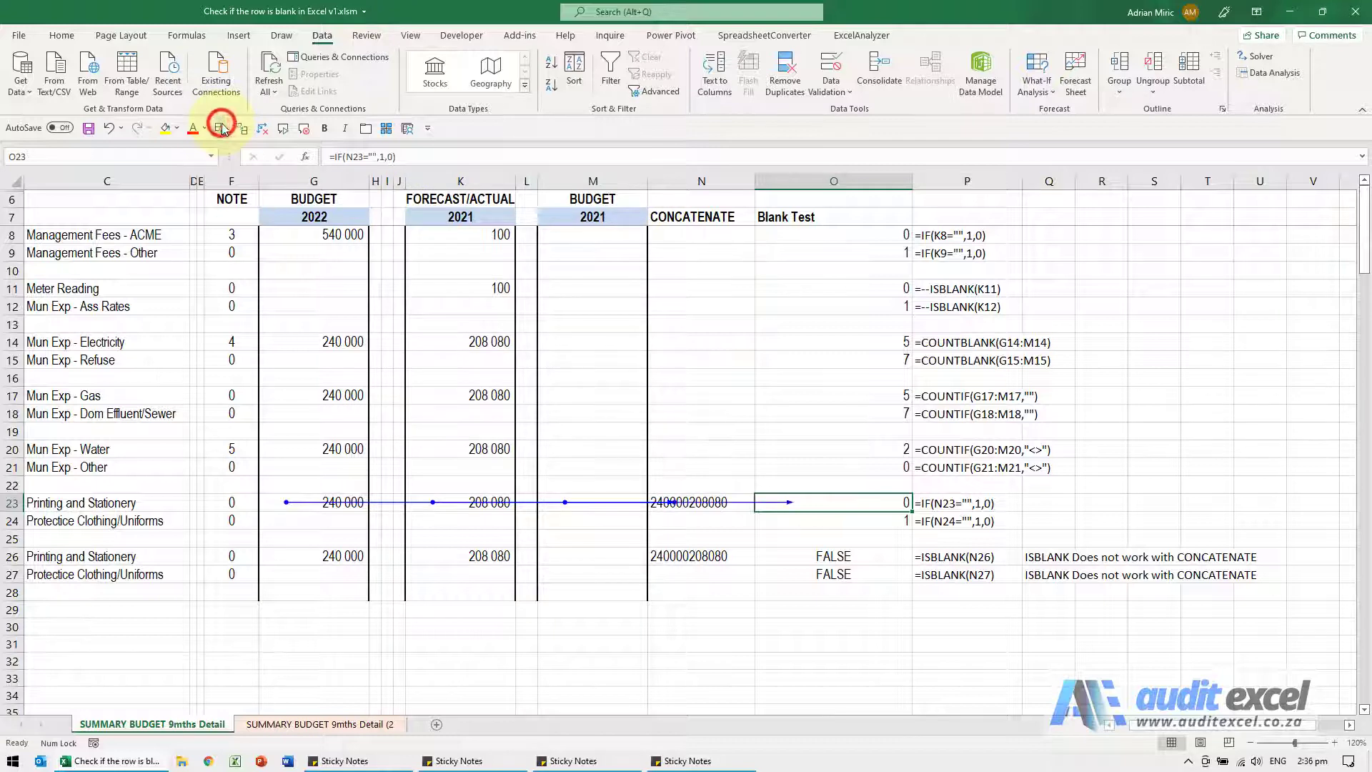
left_click(267, 129)
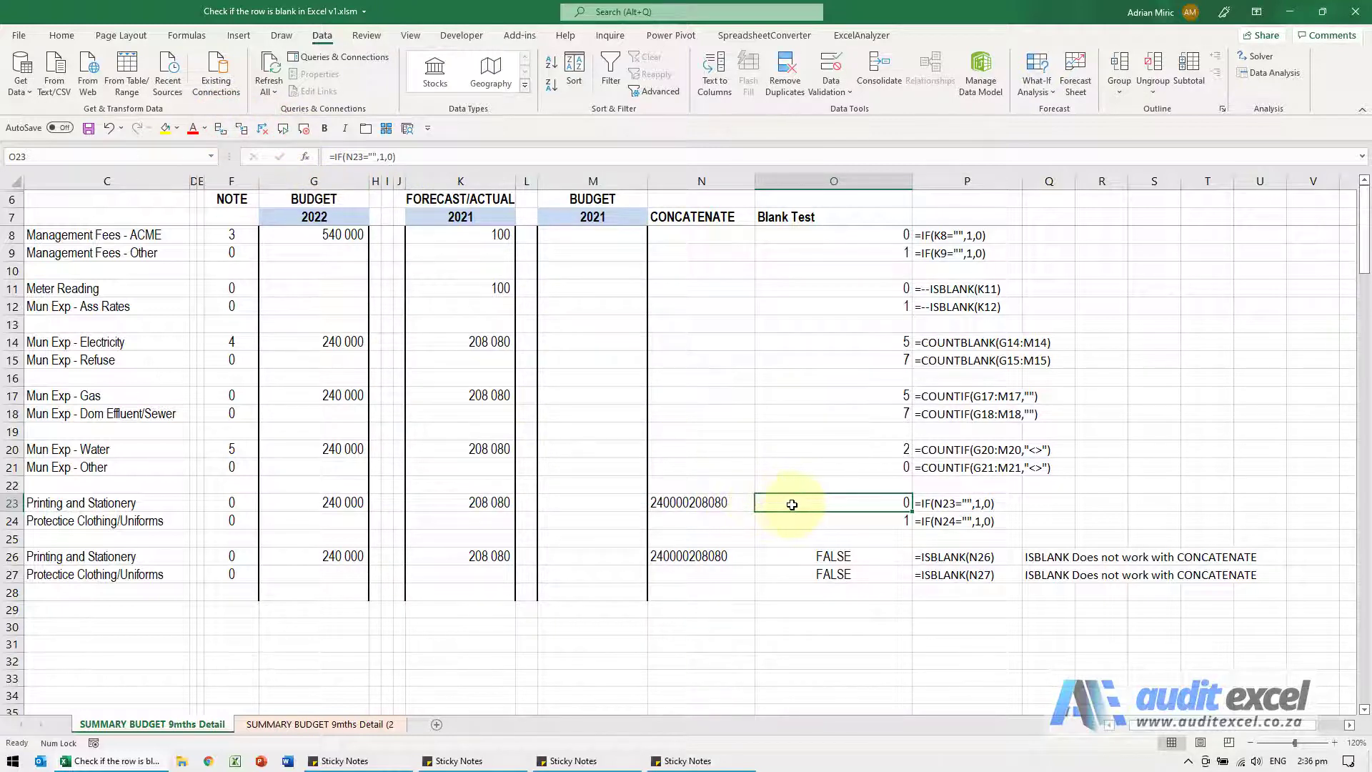
left_click(805, 501)
left_click(823, 519)
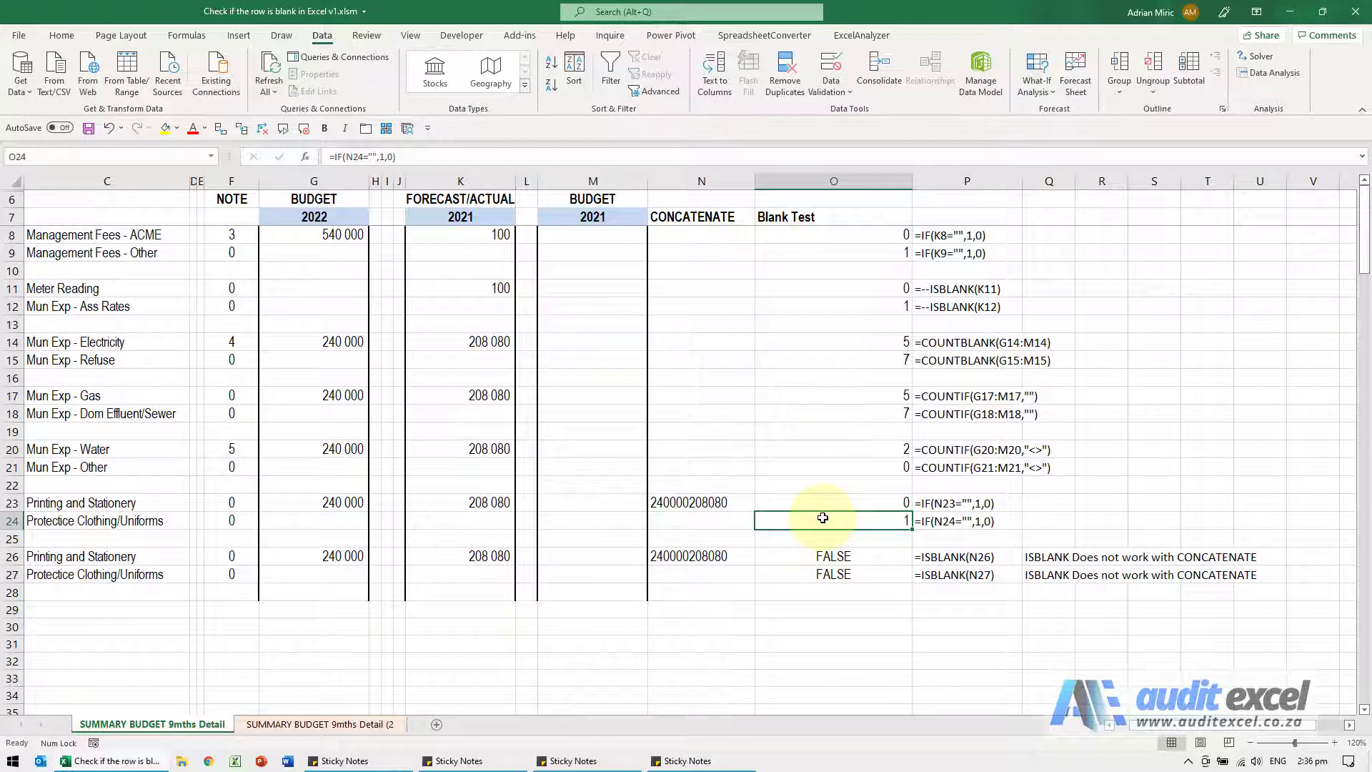
Trace N26's CONCATENATE result into the ISBLANK test in O26
left_click(717, 556)
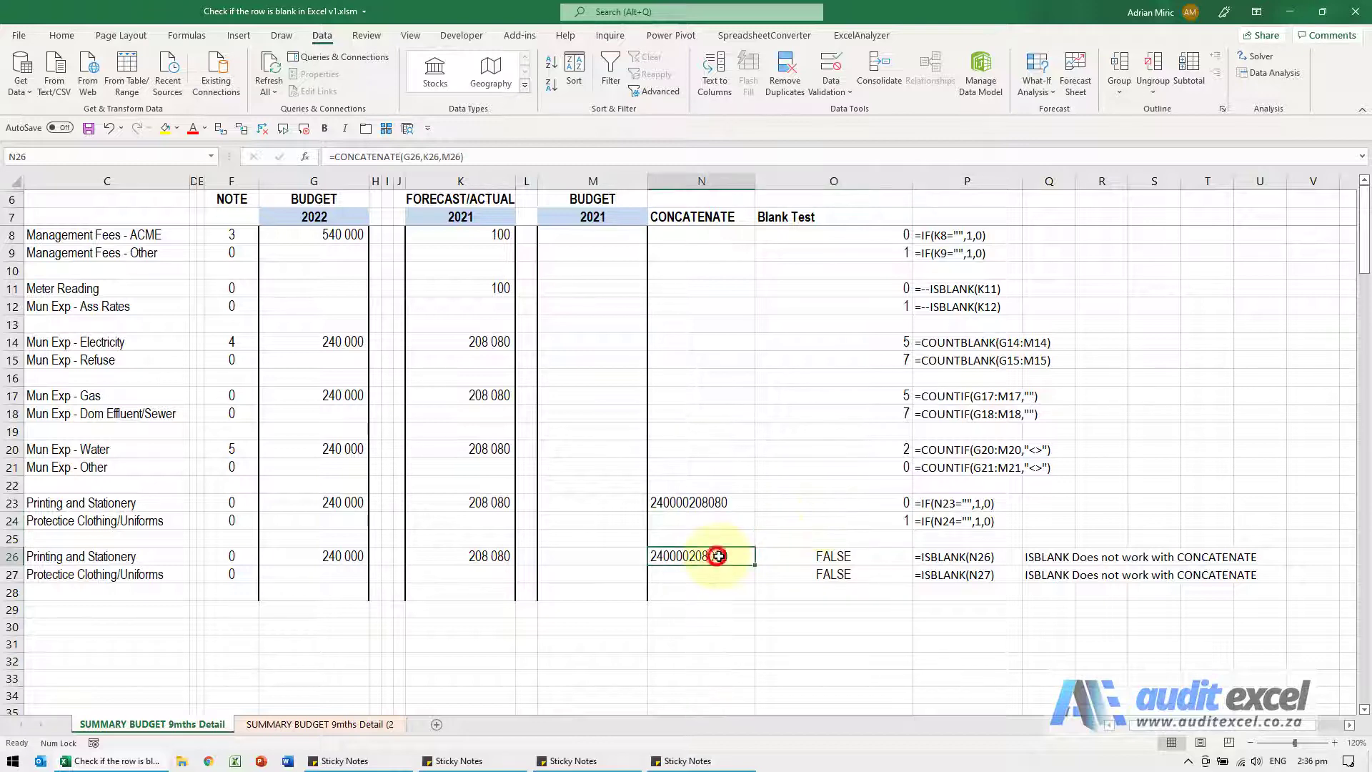
left_click(843, 556)
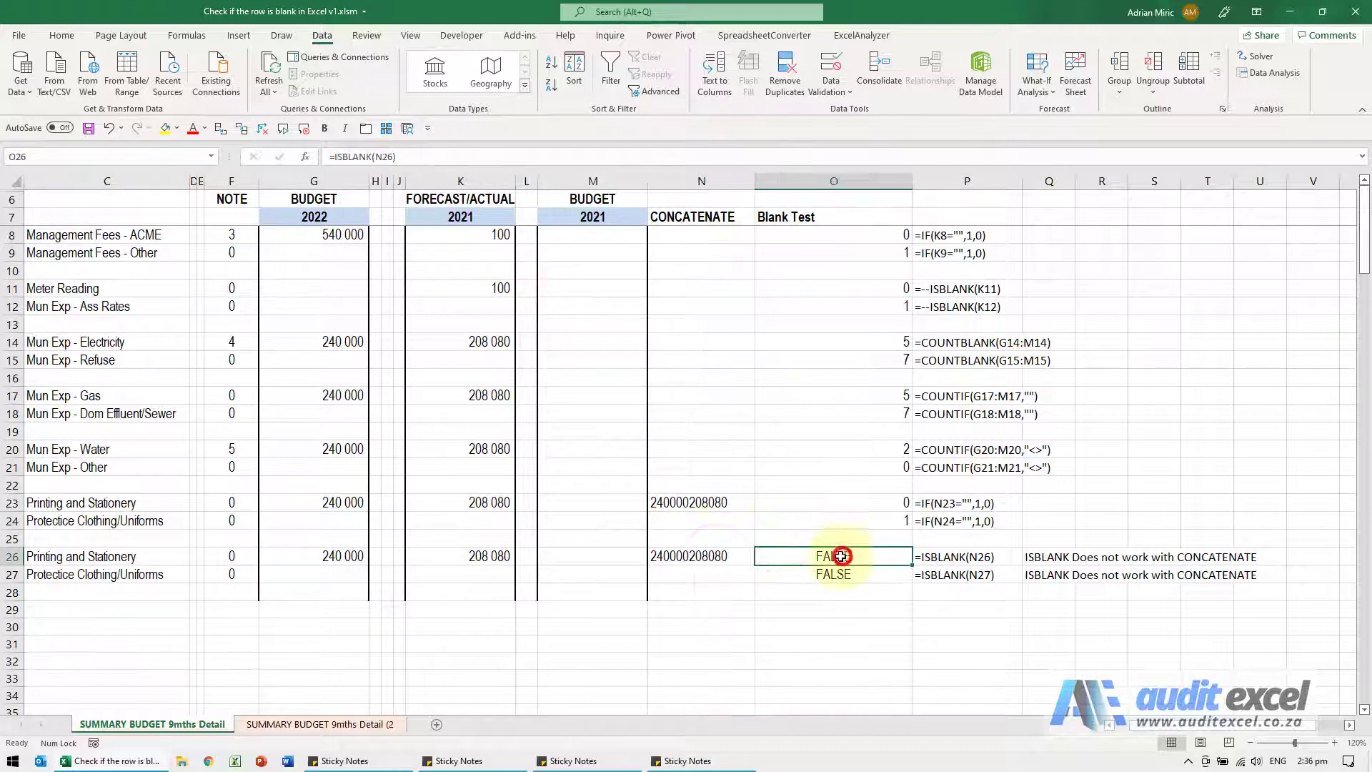
left_click(219, 132)
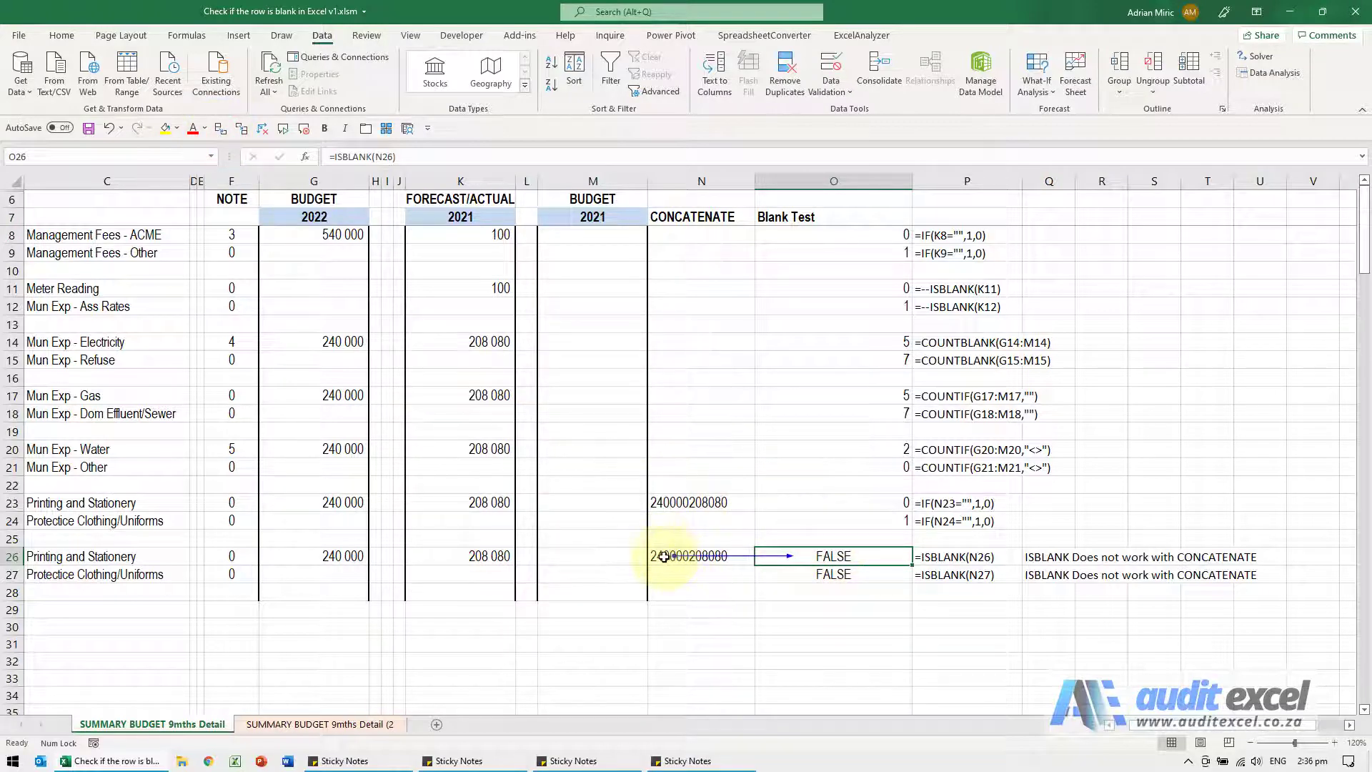
Inspect N27 and O27, remove row 26's arrow, and trace N27 into O27
left_click(809, 570)
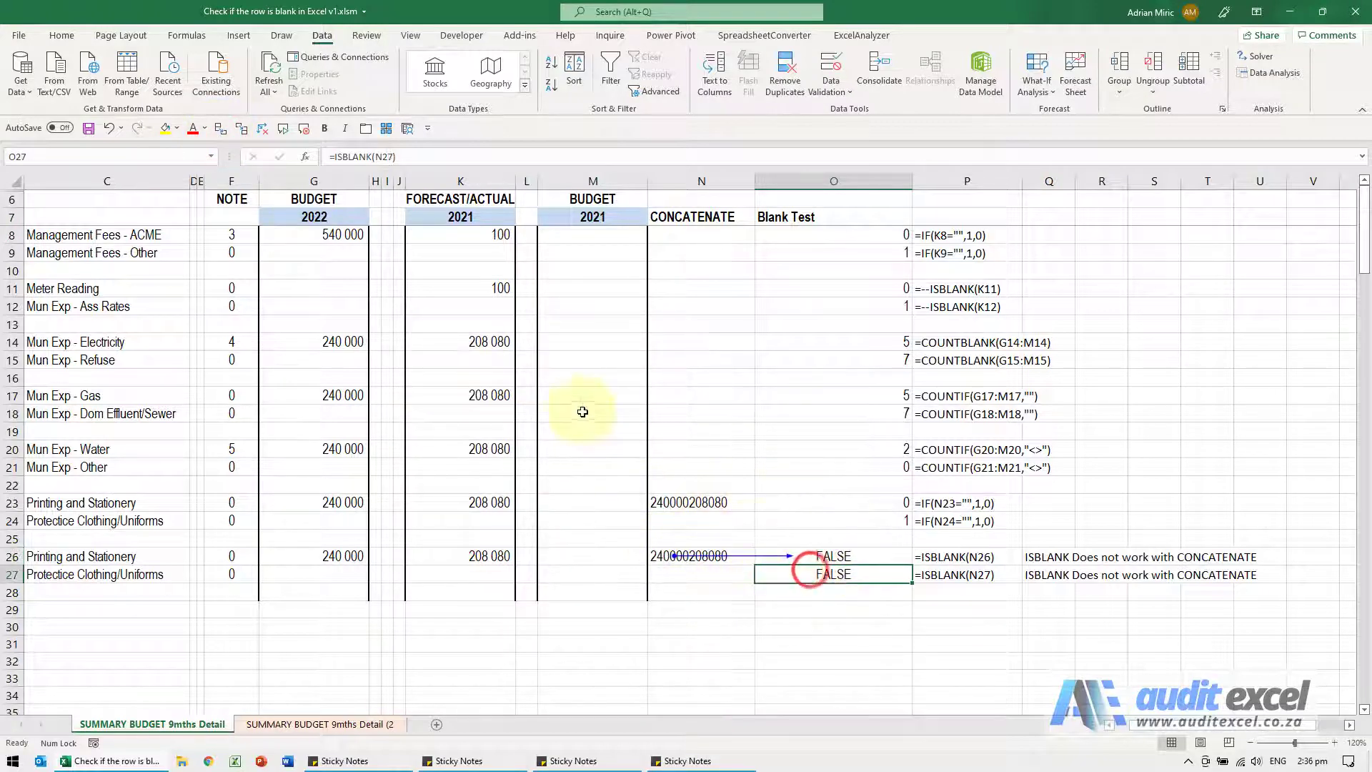
left_click(683, 575)
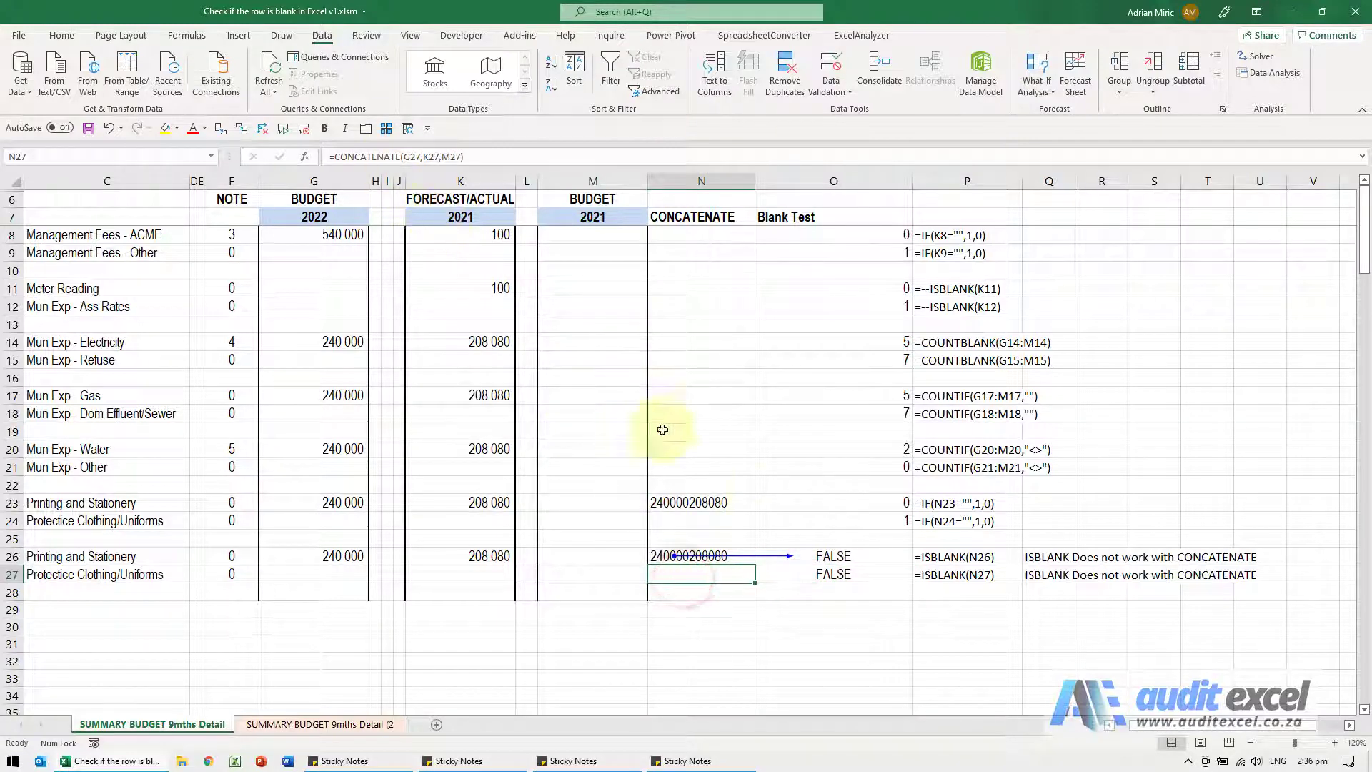
left_click(811, 571)
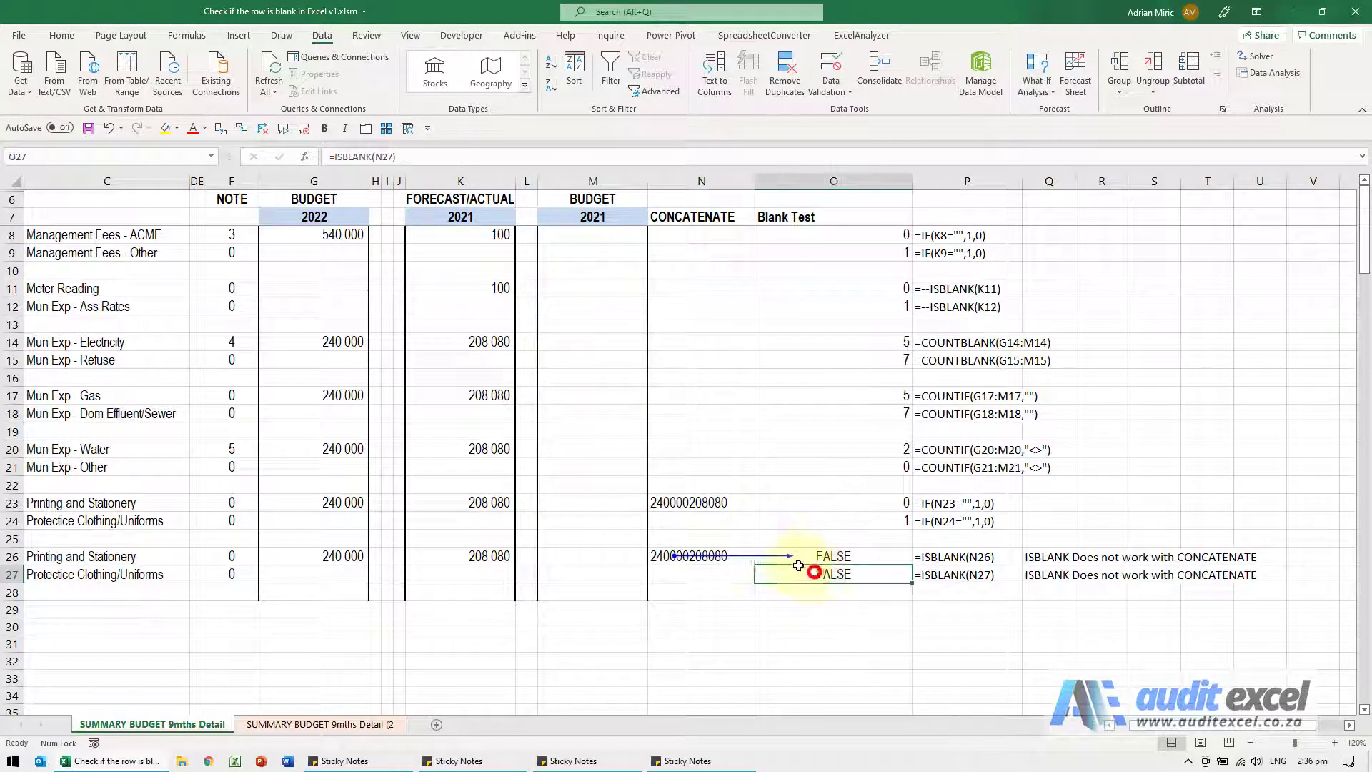
left_click(263, 128)
left_click(221, 129)
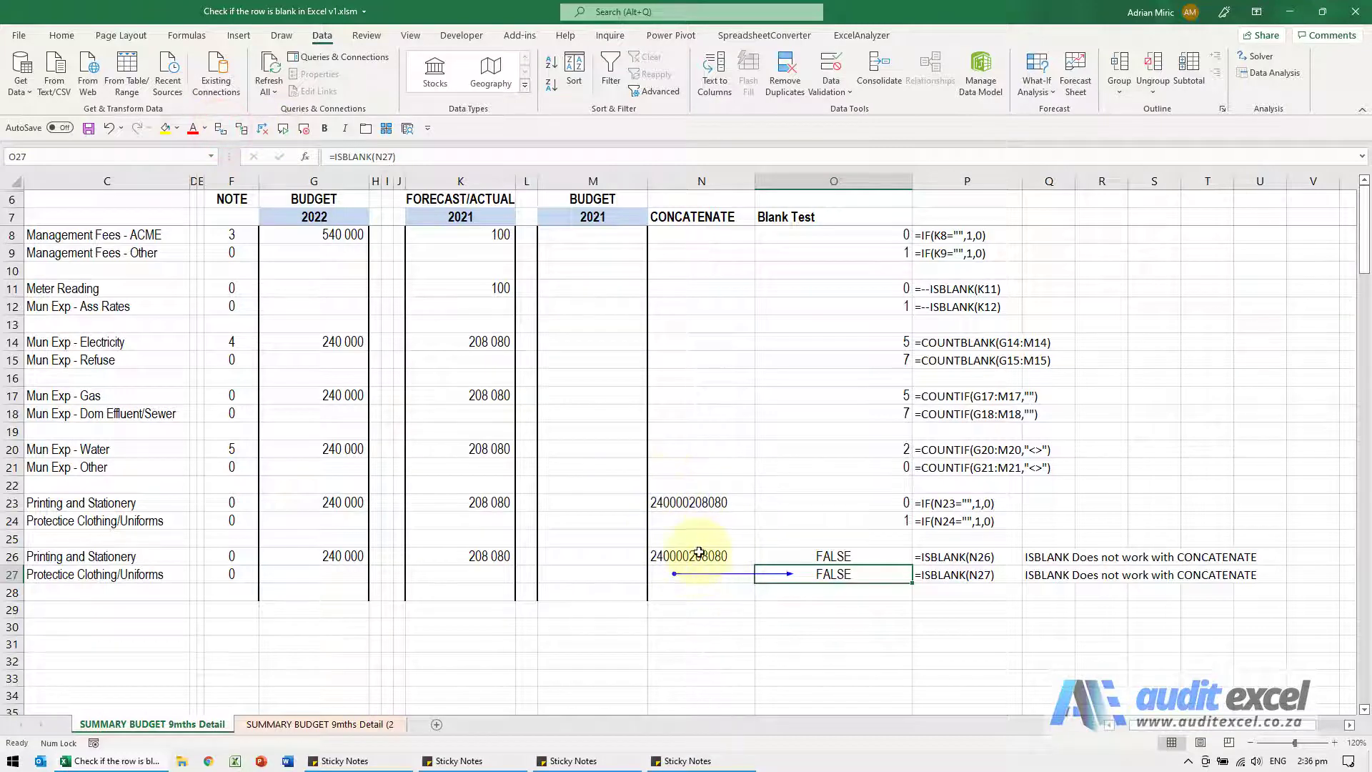